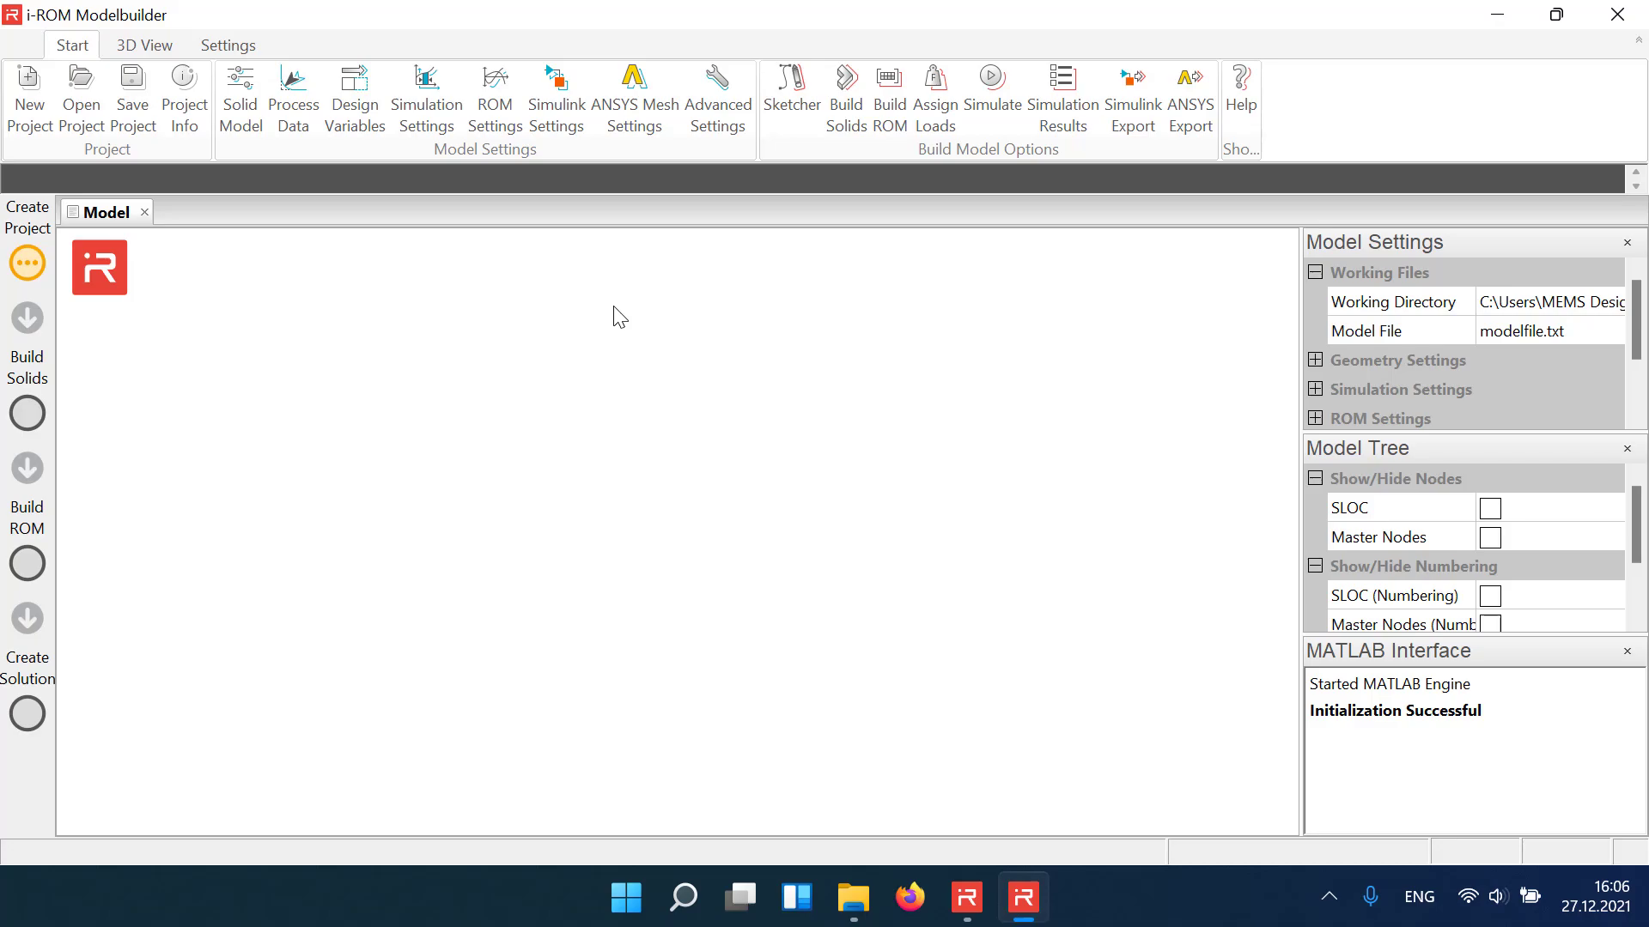
# Step: Load accelerometer.iromproj and tilt its model into a zoomed 3-D perspective
pyautogui.click(81, 101)
pyautogui.doubleClick(276, 240)
pyautogui.scroll(5, 611, 586)
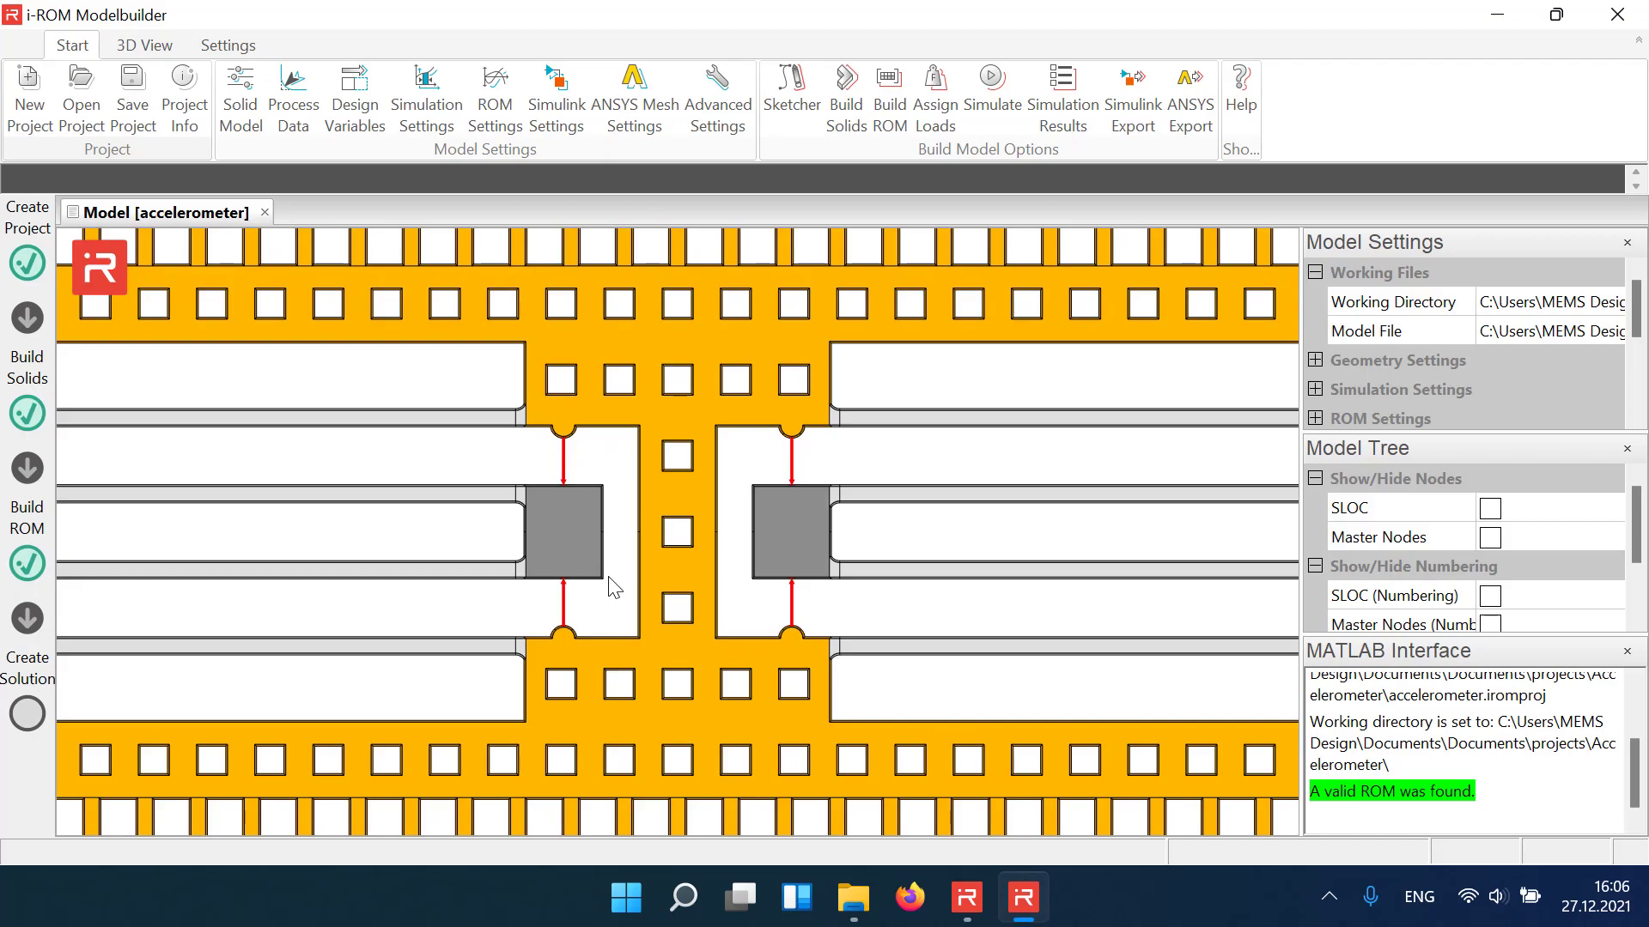
pyautogui.moveTo(611, 586)
pyautogui.mouseDown(button='middle')
pyautogui.moveTo(575, 514)
pyautogui.moveTo(581, 571)
pyautogui.moveTo(615, 562)
pyautogui.mouseUp(button='middle')
# Step: Start a new 2D sketch and set layer 1's top face to 20
pyautogui.click(795, 86)
pyautogui.click(1139, 79)
pyautogui.click(684, 132)
pyautogui.write('20')
pyautogui.press('Return')
pyautogui.click(495, 333)
pyautogui.click(569, 332)
# Step: Apply Material 1 in the material settings
pyautogui.click(1000, 61)
pyautogui.click(534, 184)
pyautogui.click(612, 609)
pyautogui.click(766, 606)
# Step: Check the grid snap and set the default spring width to 4
pyautogui.click(1282, 180)
pyautogui.click(1495, 241)
pyautogui.click(1282, 181)
pyautogui.click(1283, 269)
pyautogui.click(1528, 293)
pyautogui.write('4')
pyautogui.click(1282, 269)
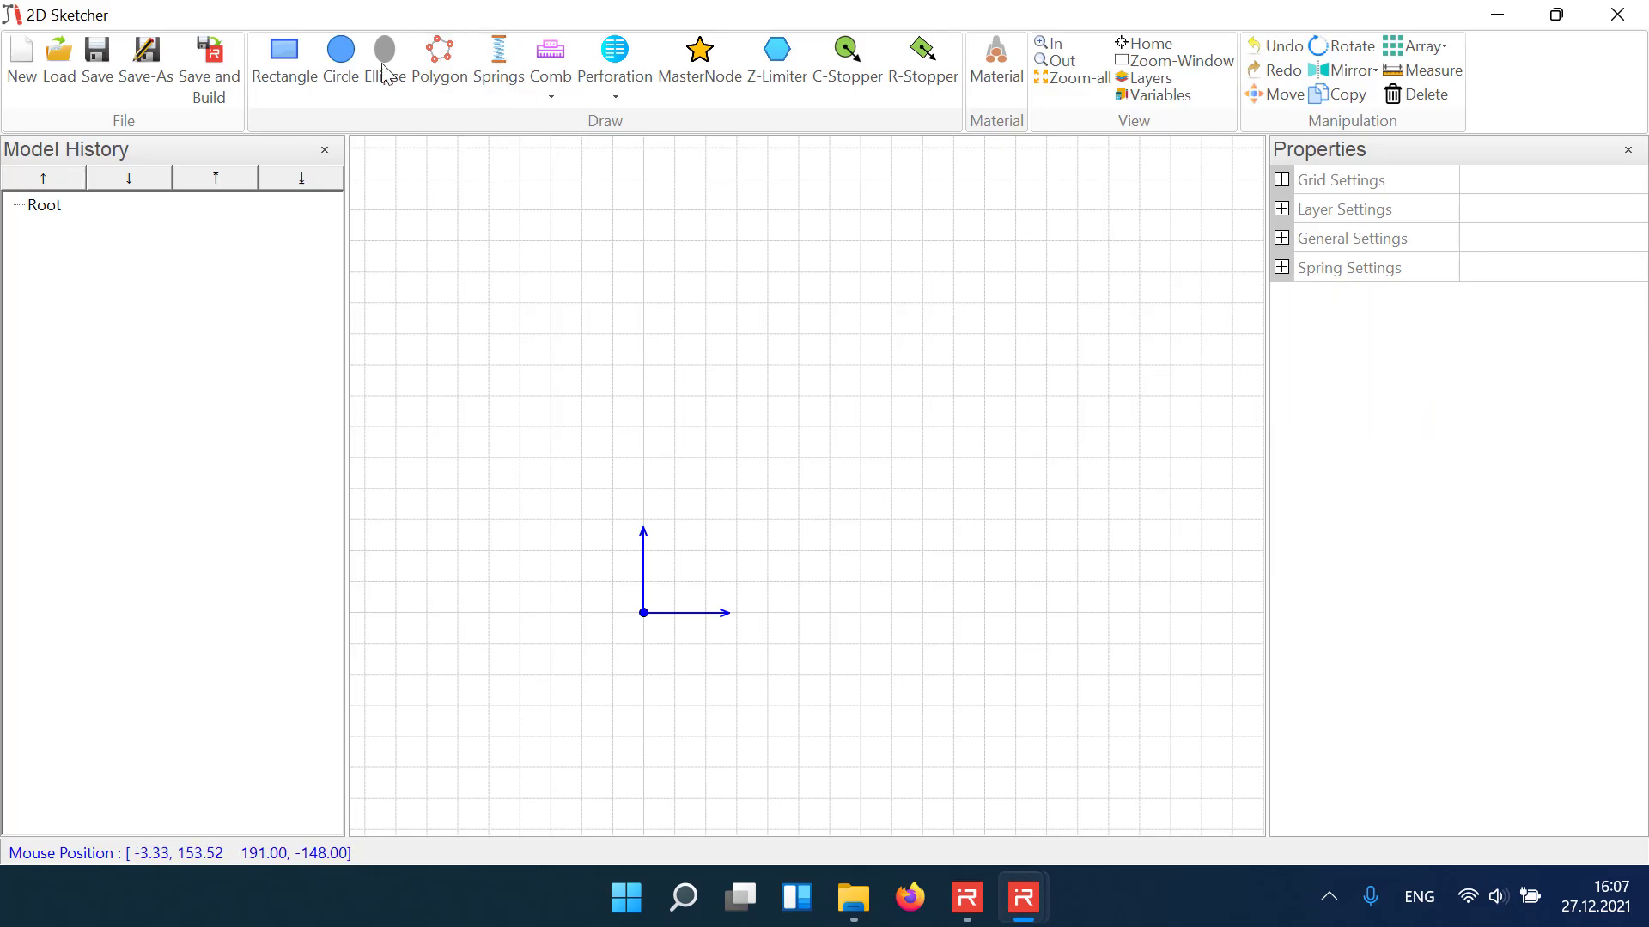
# Step: Draw the frame rectangles and give the top beam a length of 300
pyautogui.click(277, 59)
pyautogui.moveTo(644, 613); pyautogui.dragTo(1079, 396)
pyautogui.press('Escape')
pyautogui.click(1013, 441)
pyautogui.click(1086, 430)
pyautogui.moveTo(1080, 430); pyautogui.dragTo(1045, 437)
pyautogui.click(1543, 386)
pyautogui.write('300')
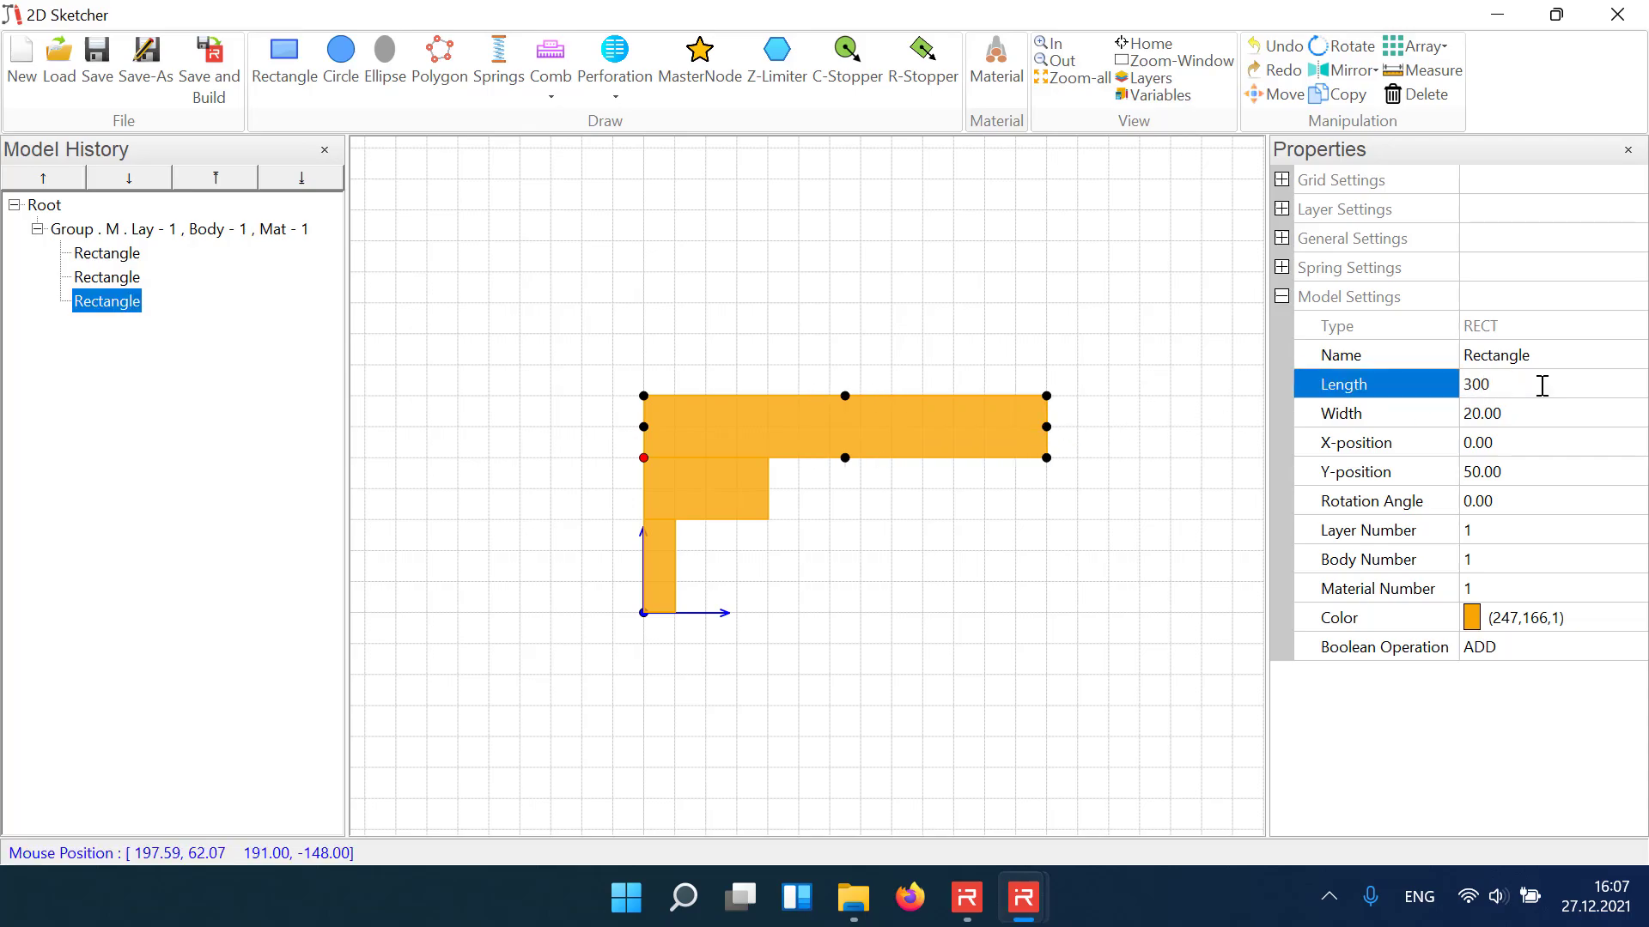
pyautogui.press('Return')
pyautogui.click(1075, 81)
# Step: Add a small grey anchor rectangle with body number 0
pyautogui.click(283, 63)
pyautogui.click(503, 582)
pyautogui.click(450, 558)
pyautogui.click(1504, 558)
pyautogui.write('0')
pyautogui.press('Return')
pyautogui.doubleClick(1519, 629)
pyautogui.click(266, 326)
pyautogui.click(90, 431)
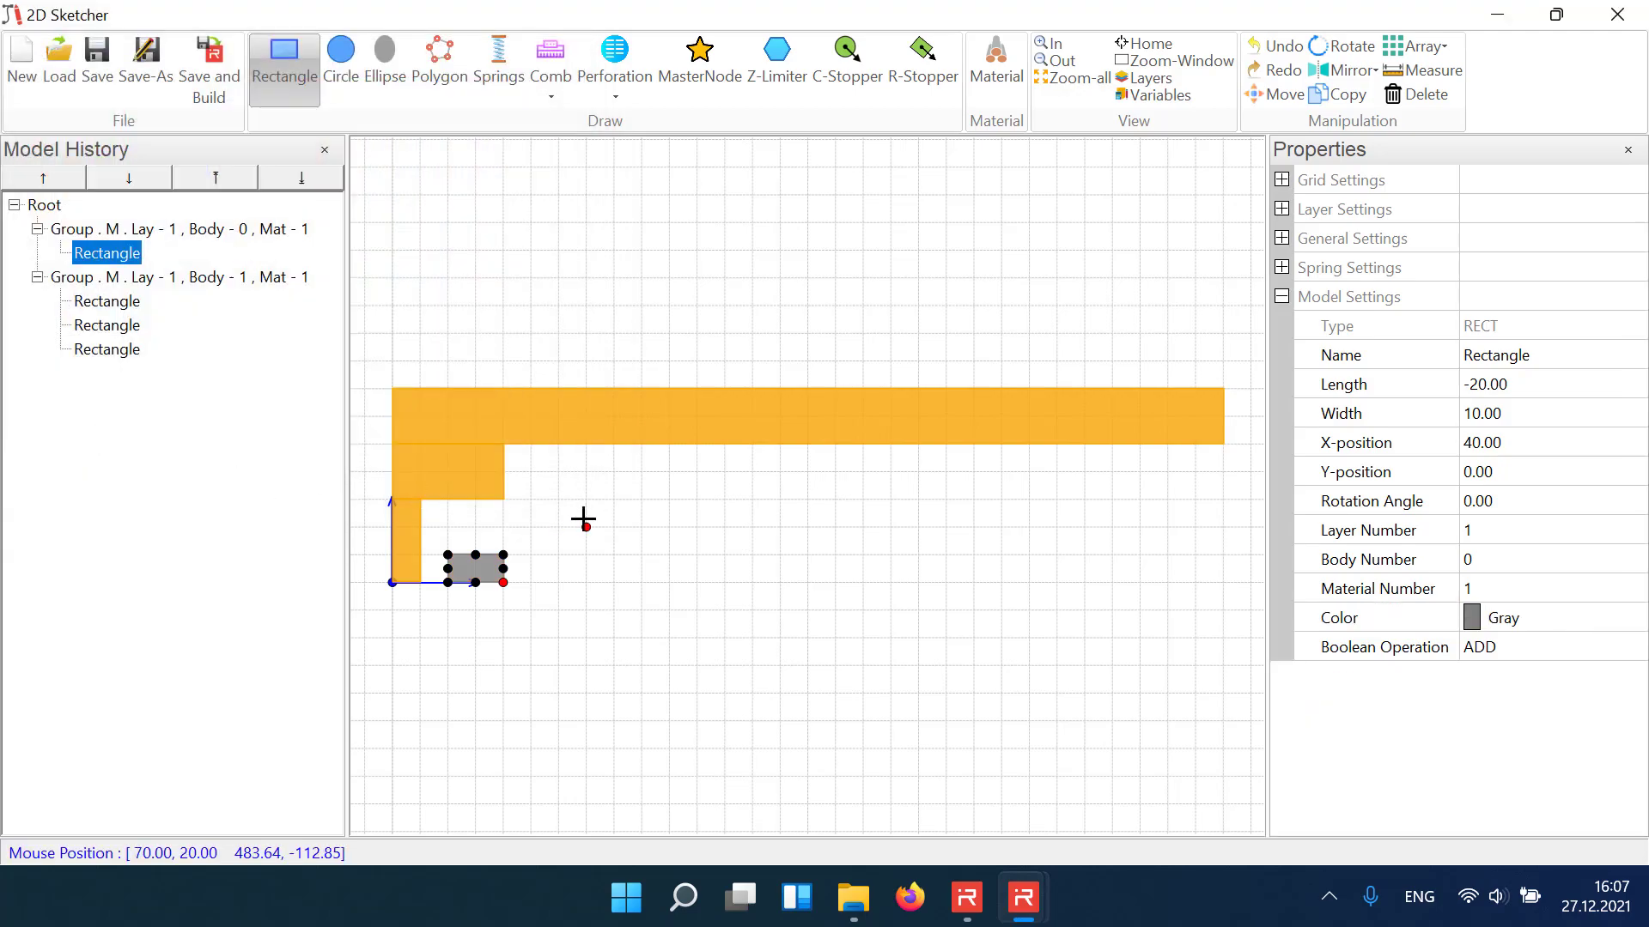
pyautogui.scroll(-1, 583, 518)
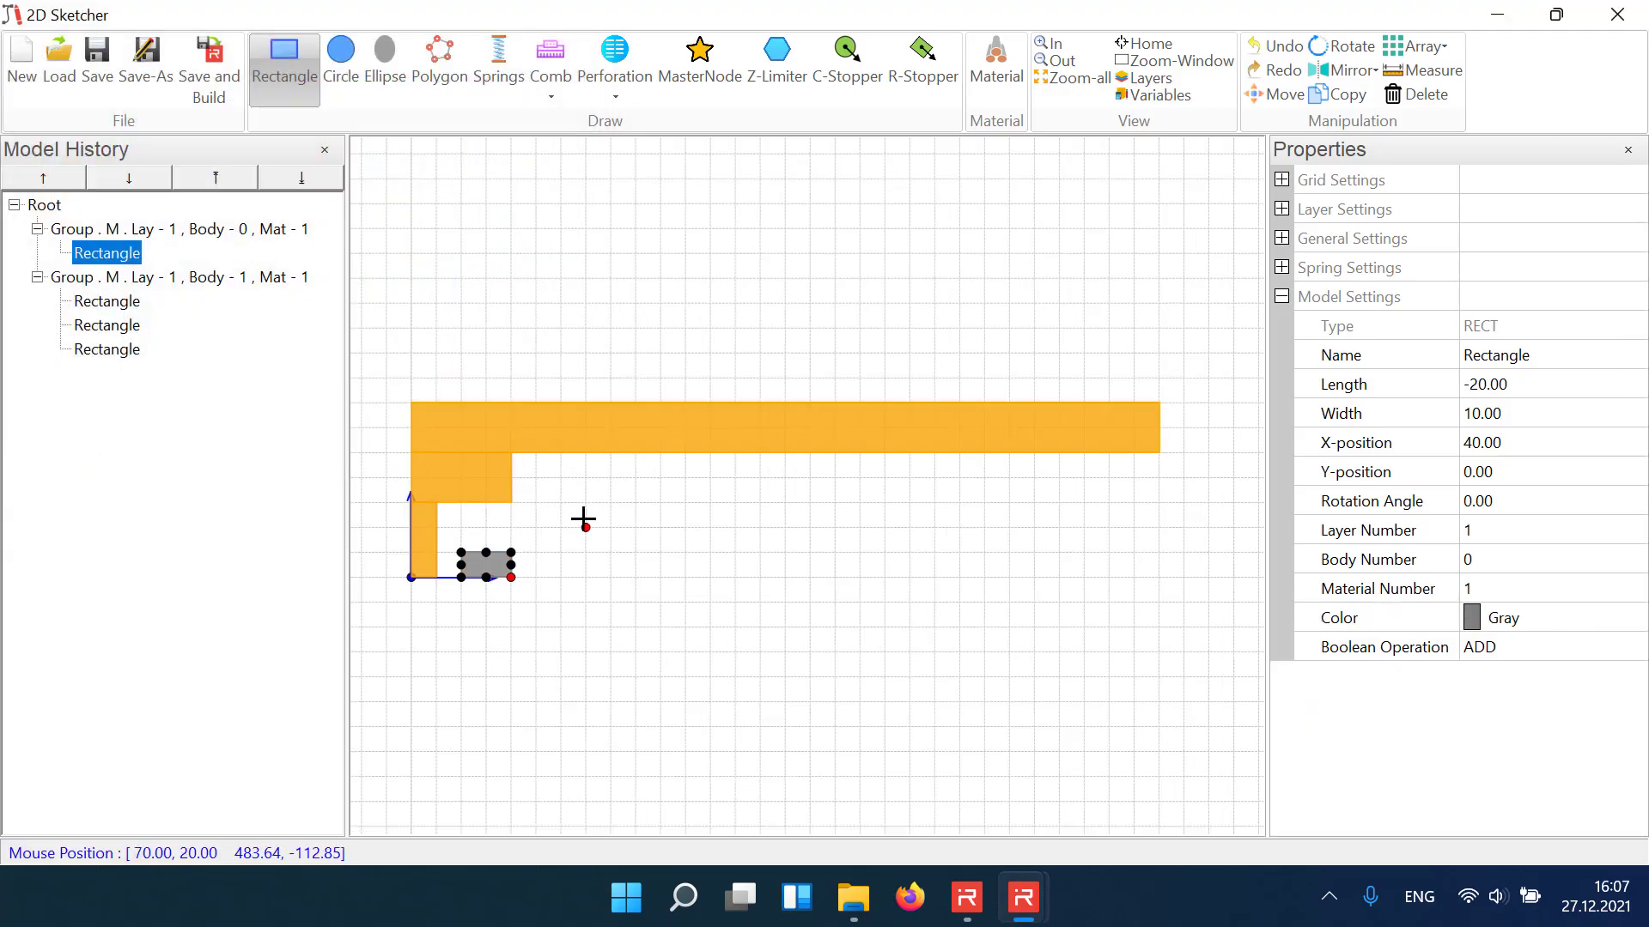
# Step: Draw a folded line spring chain from the anchor corner back to the frame
pyautogui.click(507, 79)
pyautogui.click(1490, 66)
pyautogui.click(513, 552)
pyautogui.click(1201, 553)
pyautogui.click(1203, 504)
pyautogui.click(515, 502)
pyautogui.rightClick(515, 503)
# Step: Widen the middle spring segment to start and end width 7
pyautogui.click(123, 493)
pyautogui.click(1515, 423)
pyautogui.write('7')
pyautogui.press('Return')
pyautogui.click(1513, 437)
pyautogui.write('7')
pyautogui.press('Return')
# Step: Check the default spring width and grid snap settings
pyautogui.click(1282, 296)
pyautogui.click(1282, 267)
pyautogui.click(1484, 296)
pyautogui.click(1283, 269)
pyautogui.click(1281, 180)
pyautogui.click(1489, 237)
pyautogui.click(1282, 180)
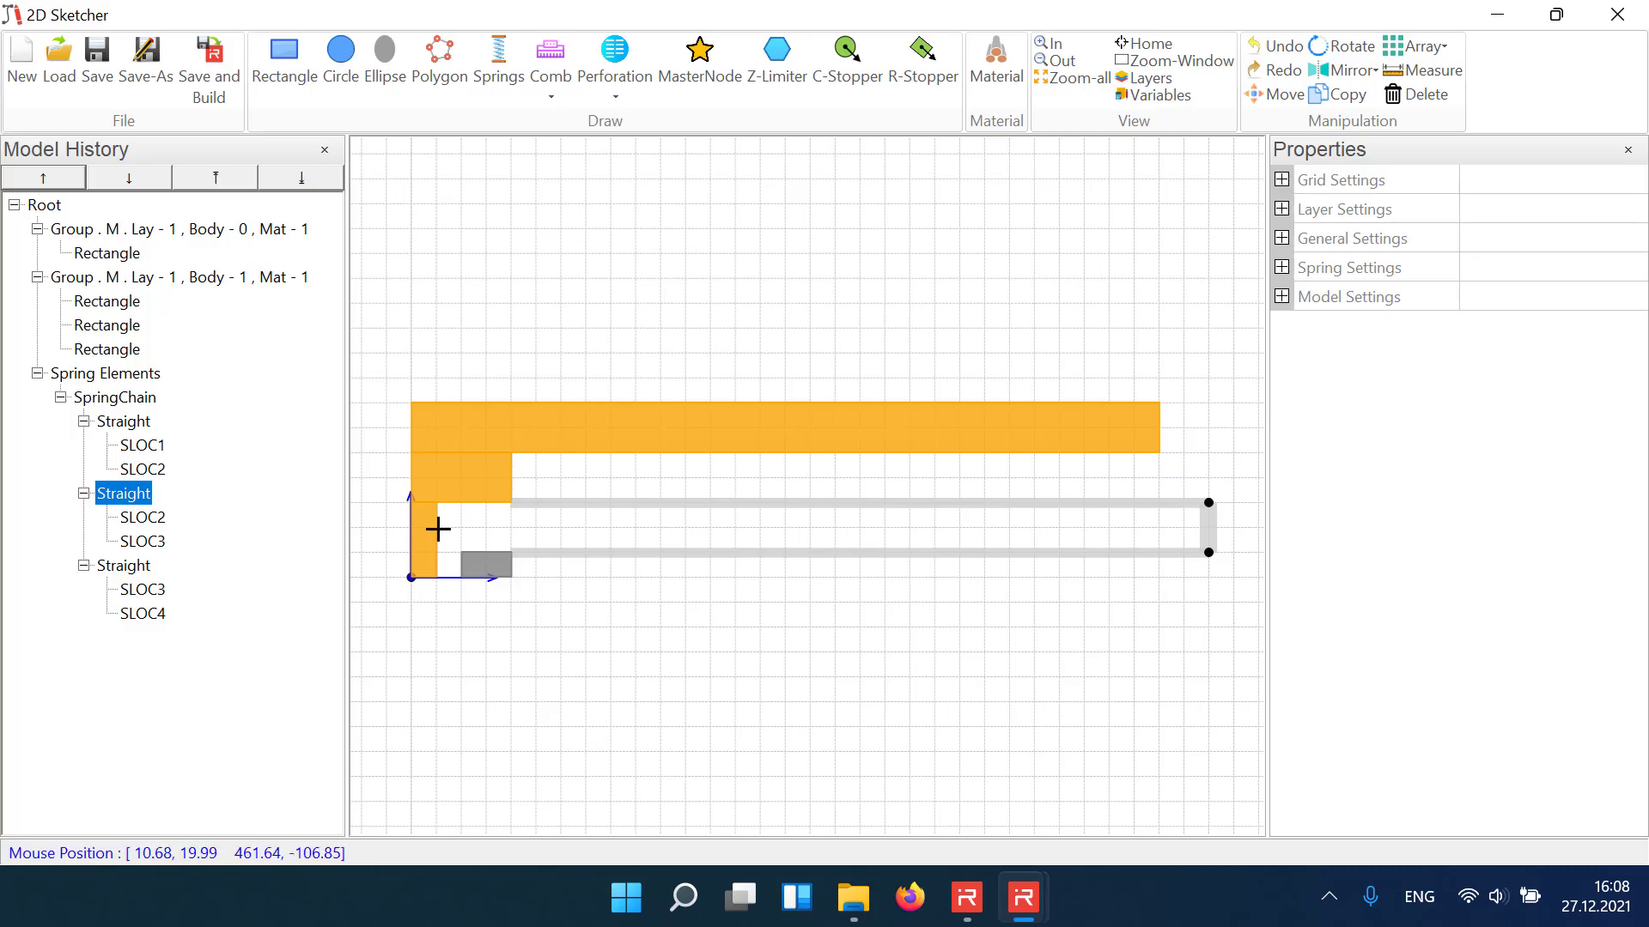
# Step: Resize the grey anchor to width 12 and the middle orange rectangle to 22
pyautogui.scroll(1, 438, 529)
pyautogui.scroll(1, 817, 555)
pyautogui.moveTo(618, 556); pyautogui.dragTo(1140, 532, button='middle')
pyautogui.click(791, 612)
pyautogui.moveTo(802, 565); pyautogui.dragTo(801, 554)
pyautogui.click(809, 415)
pyautogui.moveTo(739, 450); pyautogui.dragTo(739, 462)
pyautogui.click(1073, 79)
# Step: Begin another spring chain upward from the spring's corner
pyautogui.click(499, 57)
pyautogui.click(1211, 495)
pyautogui.click(1213, 461)
# Step: Finish the spring chain and place a C-stopper beside the grey anchor
pyautogui.rightClick(1170, 425)
pyautogui.click(847, 65)
pyautogui.scroll(2, 413, 525)
pyautogui.scroll(1, 413, 526)
pyautogui.click(548, 479)
pyautogui.click(548, 574)
# Step: Assign the stopper to body 1 with a radius of 3.00
pyautogui.click(1506, 643)
pyautogui.write('1')
pyautogui.press('Return')
pyautogui.click(1509, 536)
pyautogui.write('3.00')
pyautogui.press('Return')
pyautogui.click(1058, 77)
# Step: Save the sketch over accelerometer.json and build the model
pyautogui.click(209, 60)
pyautogui.click(326, 237)
pyautogui.click(589, 617)
pyautogui.click(890, 457)
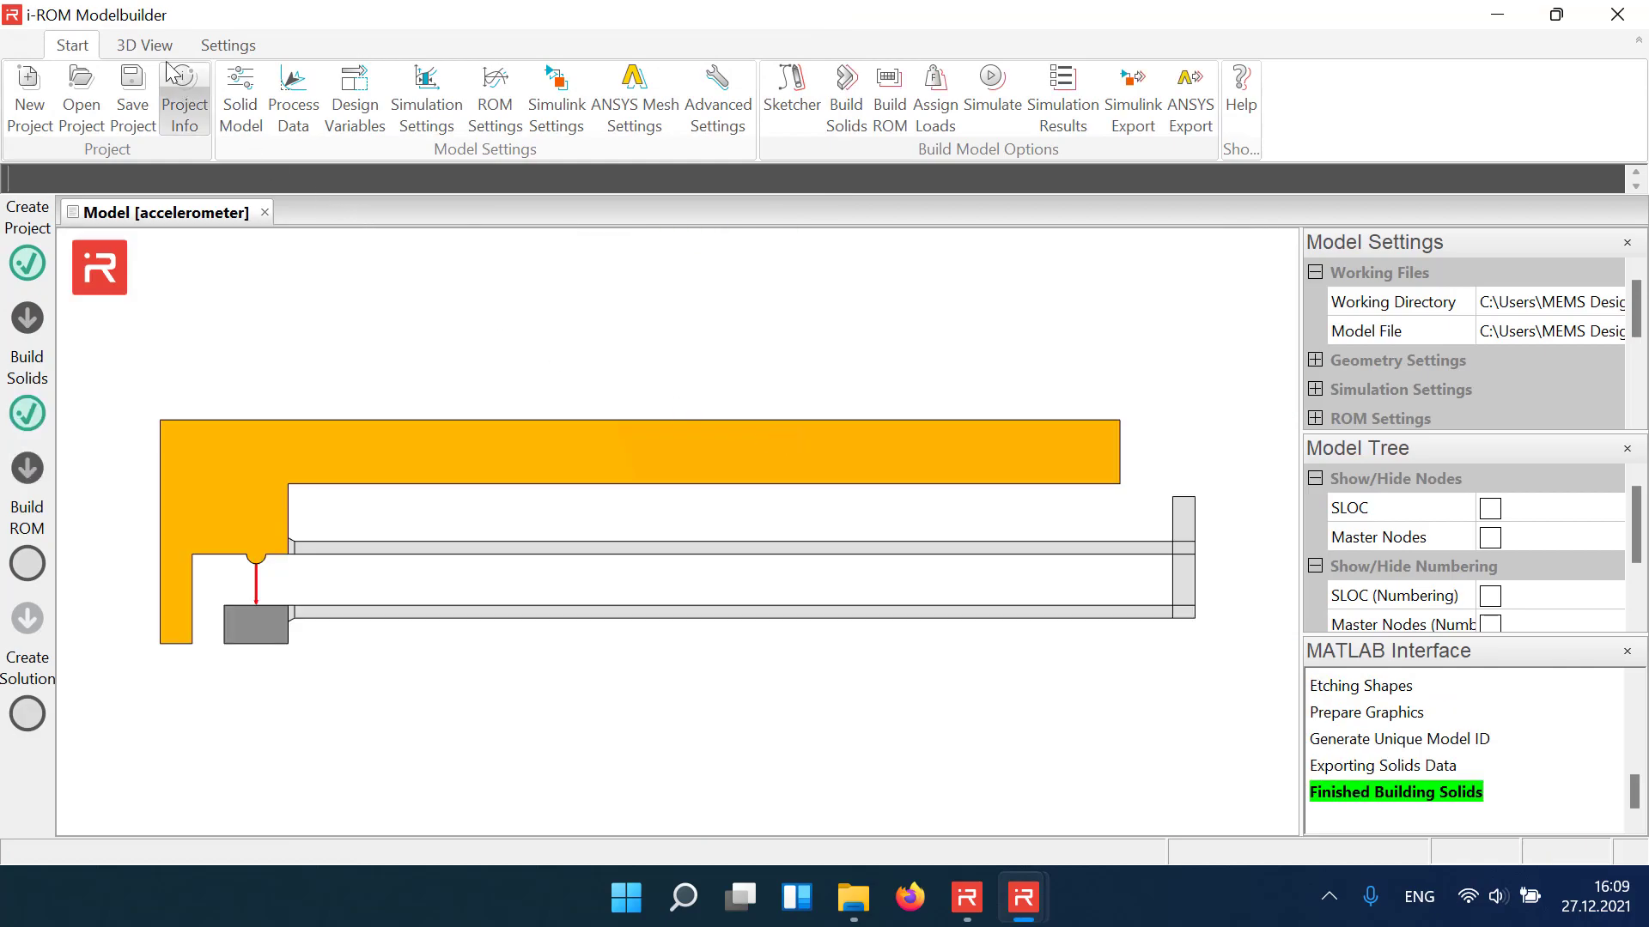
# Step: Read a frame corner's coordinates and tilt the built model in 3-D
pyautogui.click(144, 44)
pyautogui.click(857, 104)
pyautogui.click(1120, 485)
pyautogui.click(961, 520)
pyautogui.moveTo(960, 520); pyautogui.dragTo(787, 402)
# Step: Mirror the whole structure about a vertical axis
pyautogui.click(1023, 898)
pyautogui.click(1127, 814)
pyautogui.moveTo(375, 334); pyautogui.dragTo(1241, 625)
pyautogui.click(1341, 70)
pyautogui.click(1362, 130)
pyautogui.click(394, 309)
pyautogui.click(1398, 812)
pyautogui.click(1084, 79)
# Step: Place an AREA_Comb on the beam with 43 fingers and anchor width 30
pyautogui.click(606, 128)
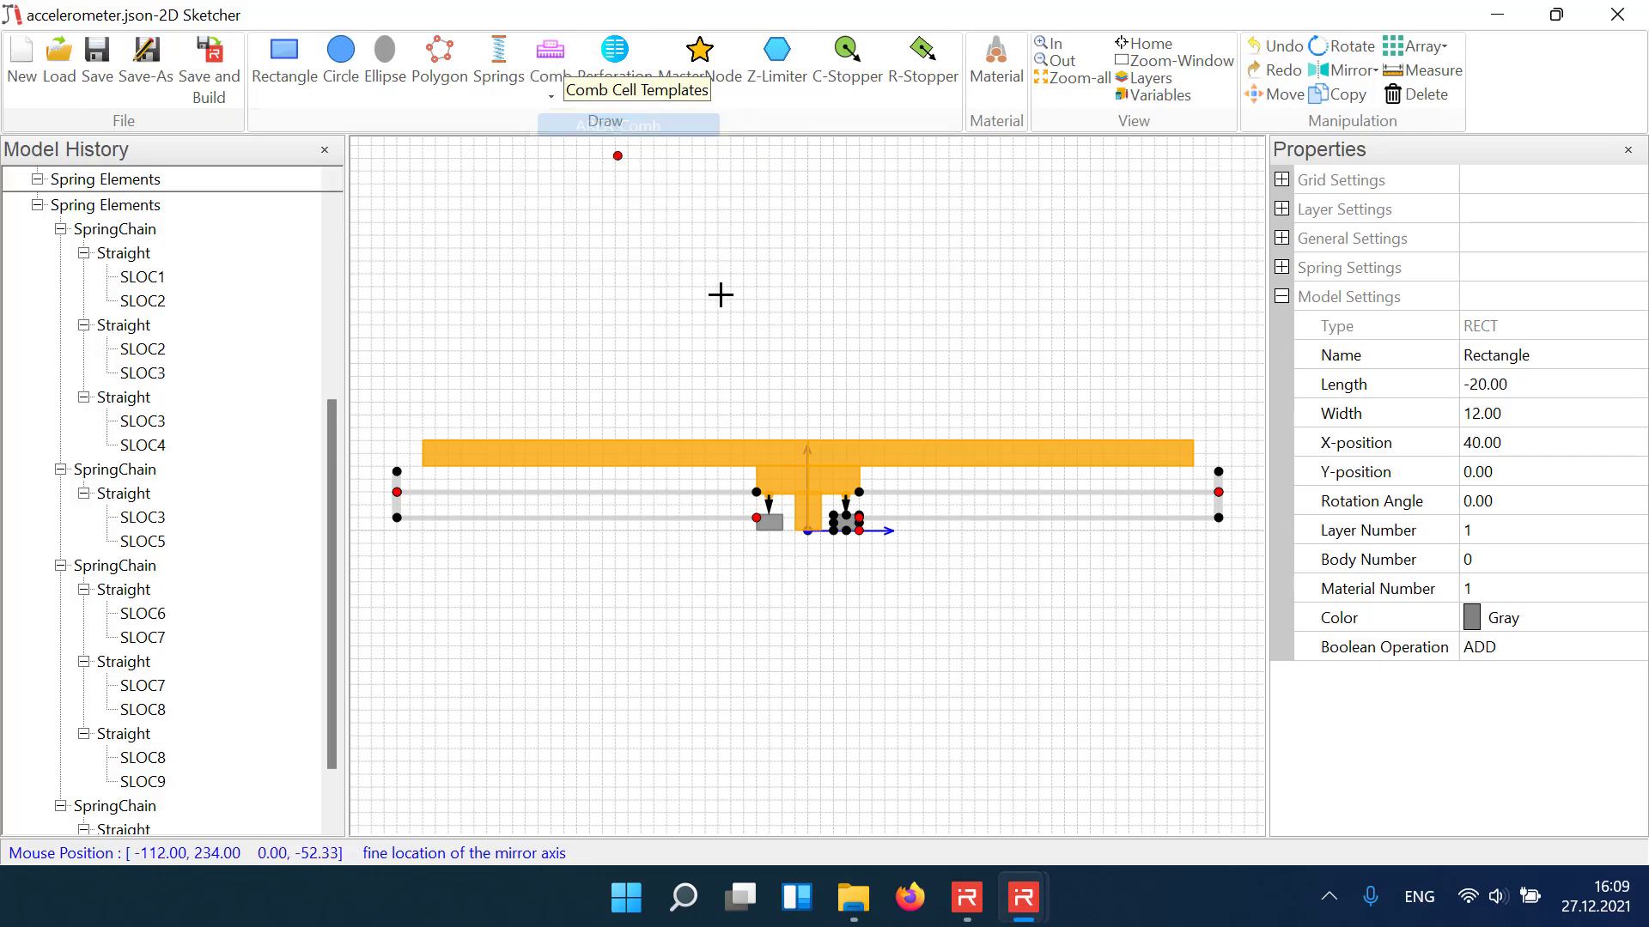
pyautogui.click(802, 441)
pyautogui.click(1545, 559)
pyautogui.write('43')
pyautogui.press('Return')
pyautogui.click(1521, 675)
pyautogui.write('30')
pyautogui.press('Return')
# Step: Mirror the comb, springs and stoppers about a horizontal axis
pyautogui.click(367, 266)
pyautogui.click(1237, 578)
pyautogui.click(1344, 72)
pyautogui.click(1349, 105)
pyautogui.click(1150, 533)
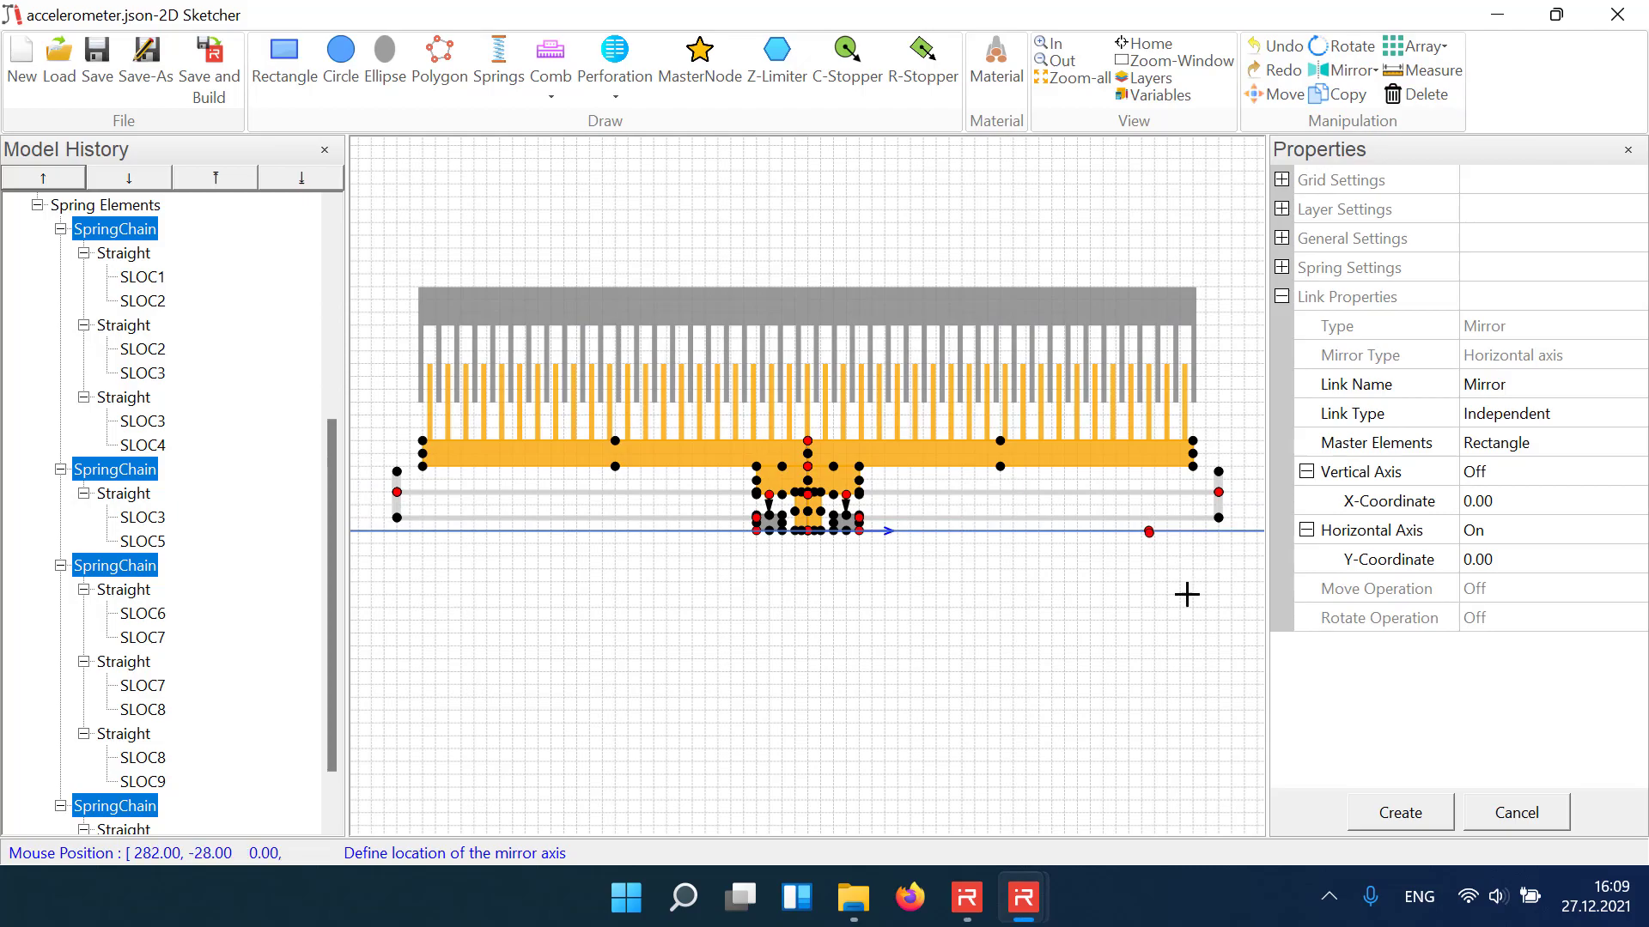
pyautogui.click(1415, 814)
# Step: Add springs from (-320, 10) to (320, 10) and from (320, 10) to (320, -8)
pyautogui.click(499, 68)
pyautogui.click(398, 516)
pyautogui.click(1219, 517)
pyautogui.click(1220, 517)
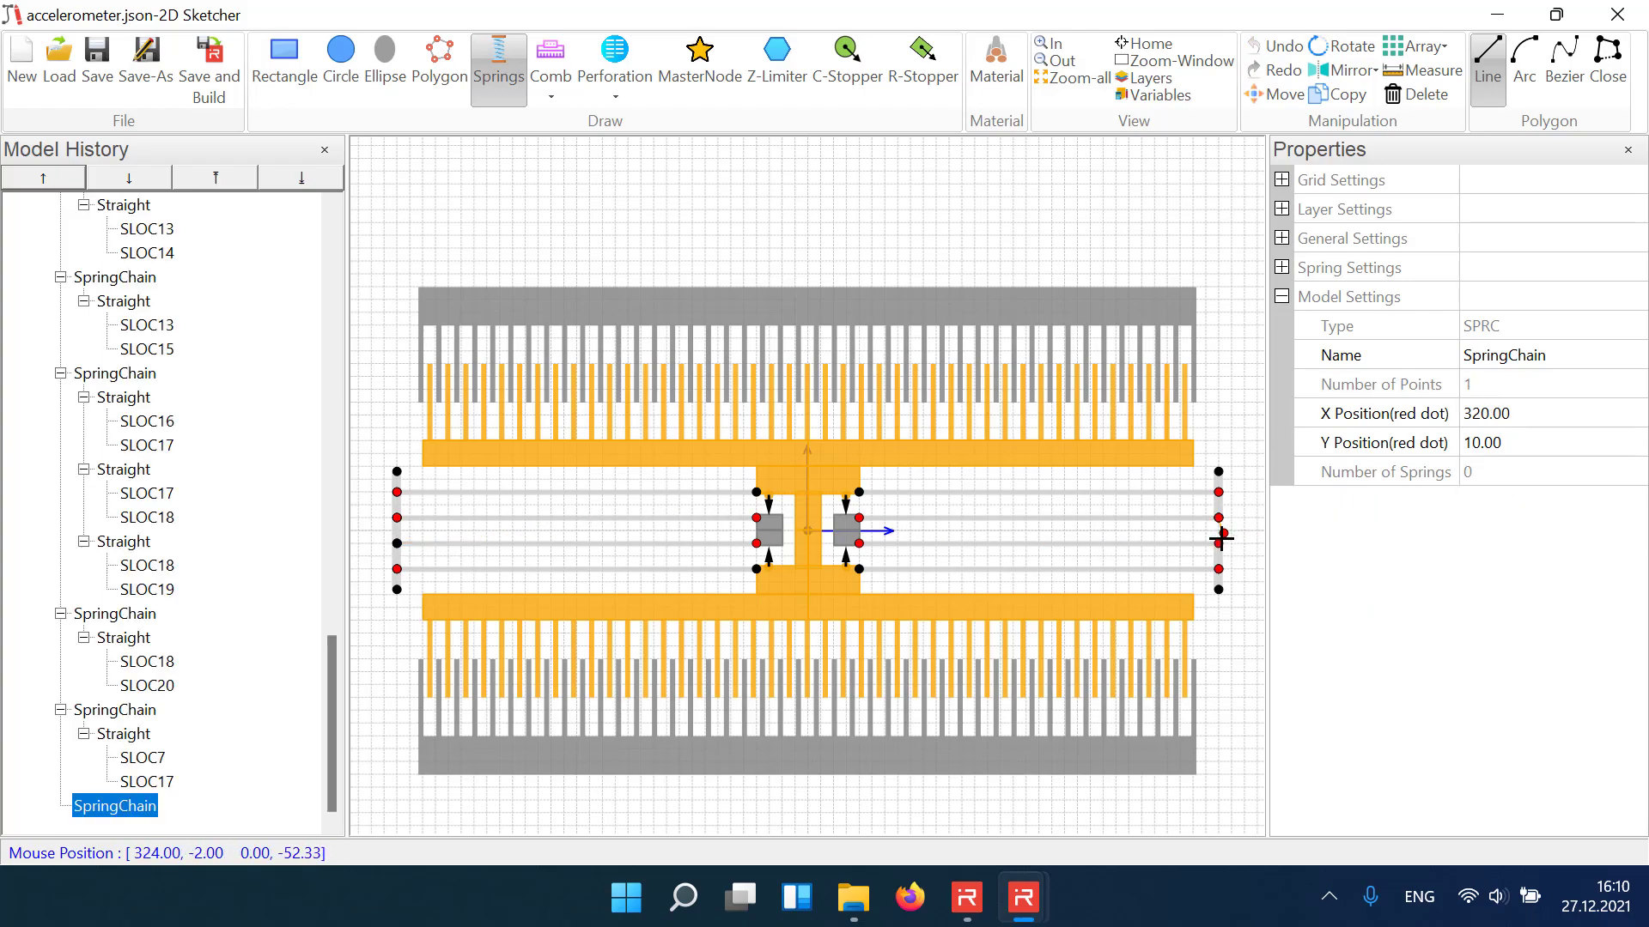
pyautogui.click(1219, 544)
# Step: Finish the springs, rebuild the accelerometer, view it in 3-D, then return to the sketch
pyautogui.press('Escape')
pyautogui.click(213, 62)
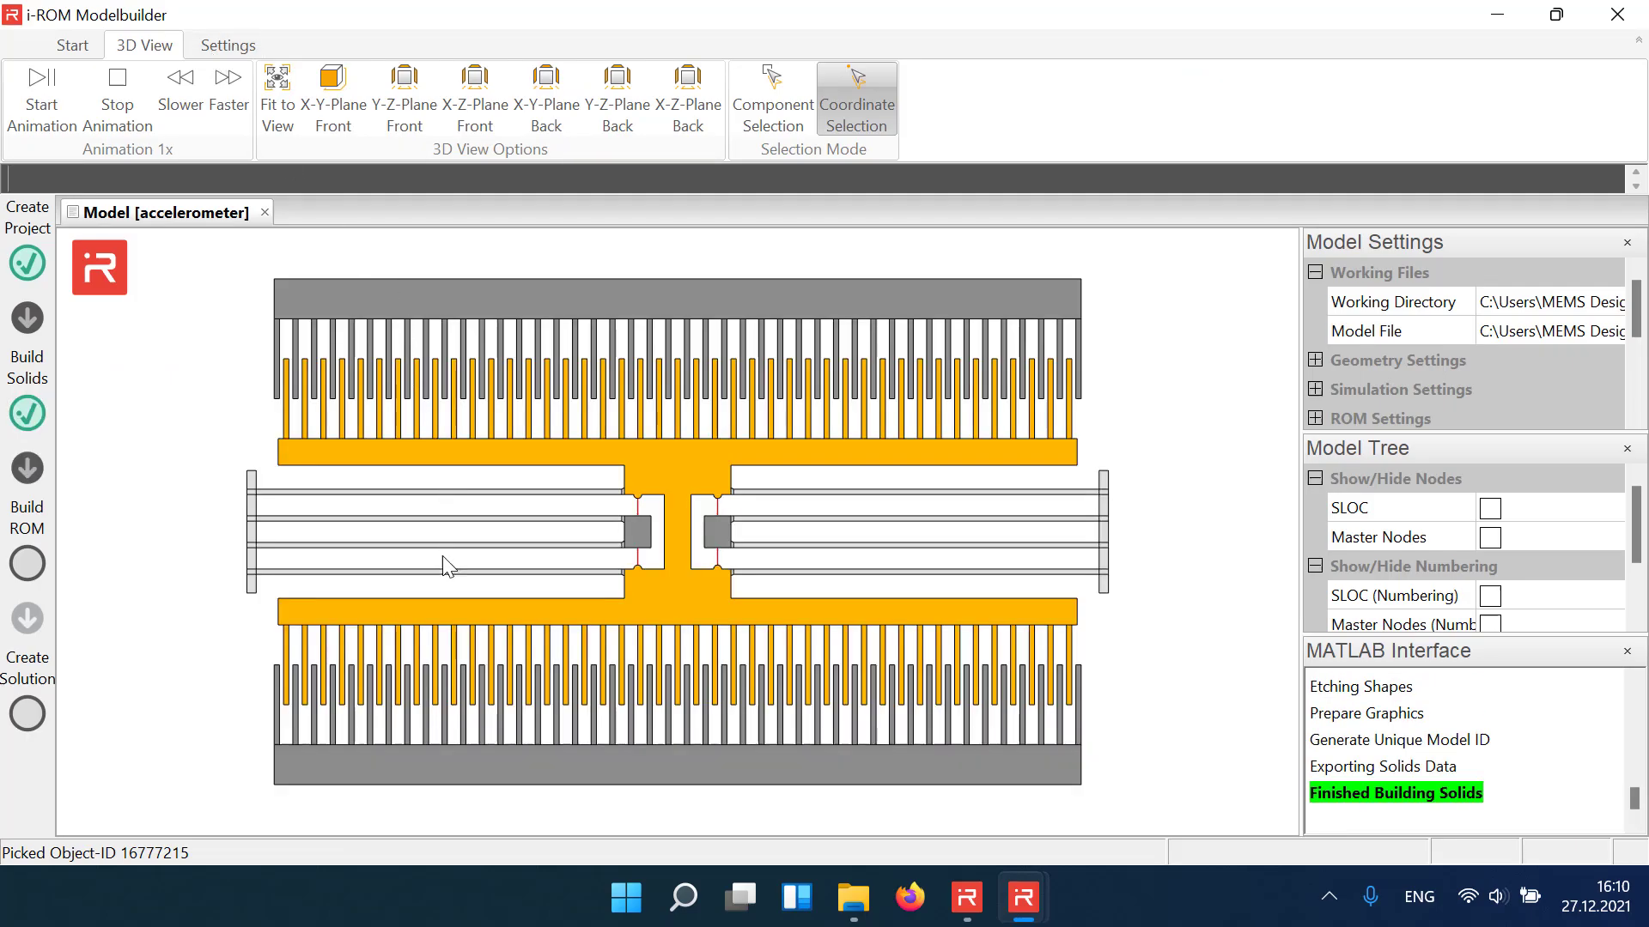
pyautogui.moveTo(450, 615)
pyautogui.mouseDown()
pyautogui.moveTo(421, 506)
pyautogui.moveTo(404, 537)
pyautogui.moveTo(470, 590)
pyautogui.mouseUp()
pyautogui.scroll(5, 704, 610)
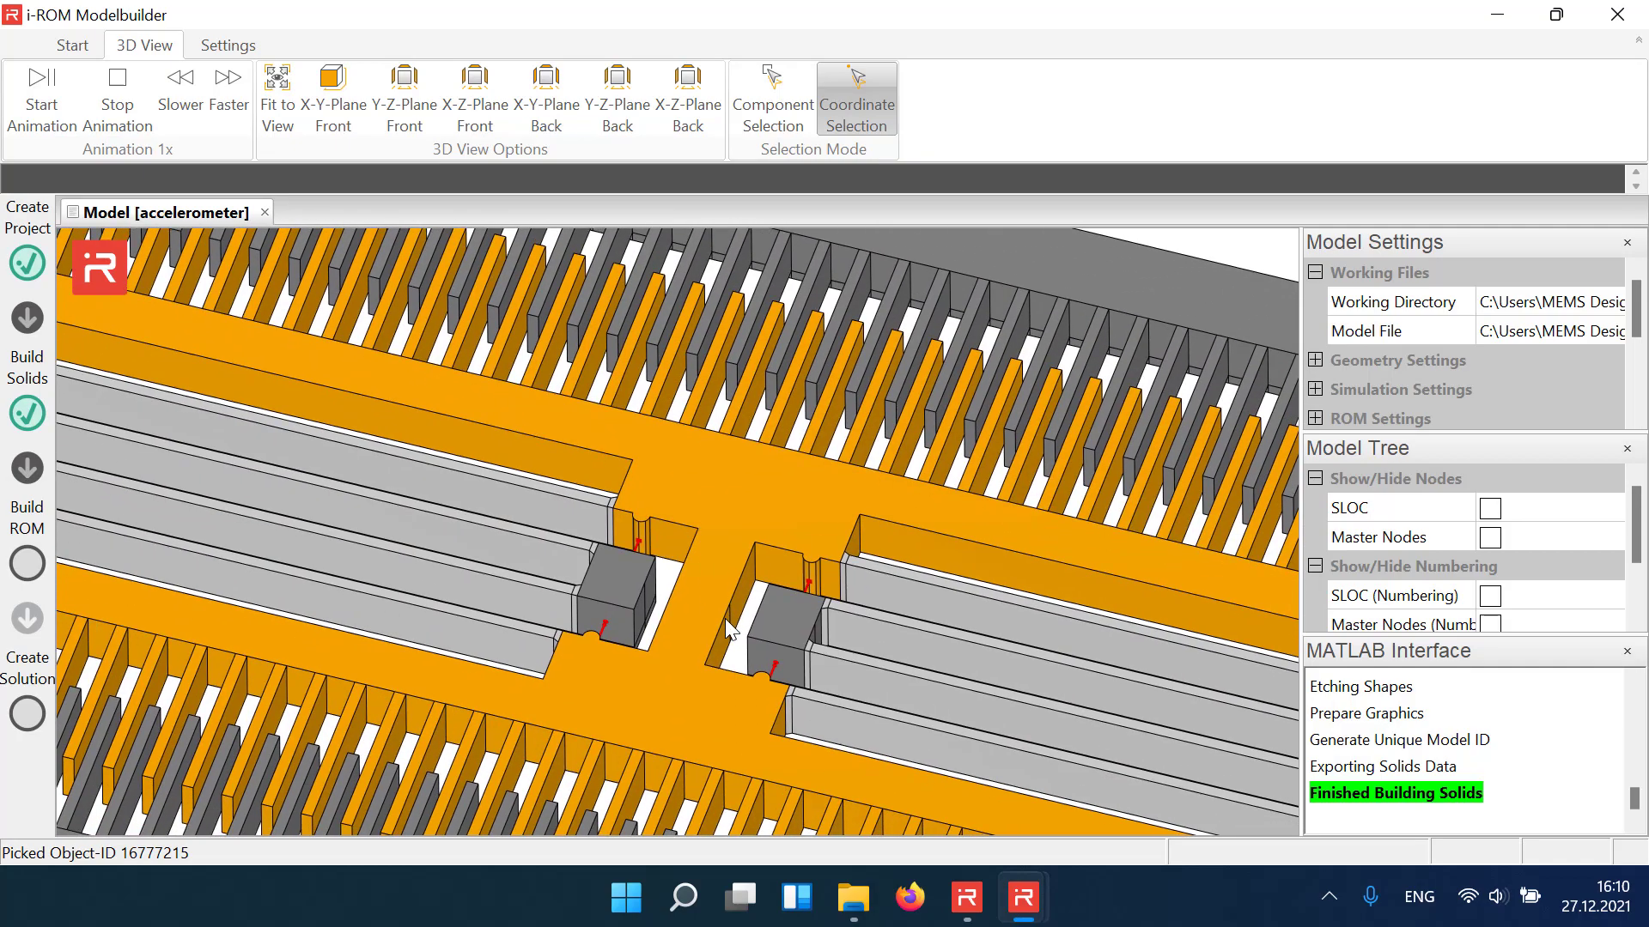
pyautogui.moveTo(1026, 894)
pyautogui.click(1136, 790)
# Step: Place two master nodes at Y 70 and Y -70
pyautogui.click(718, 82)
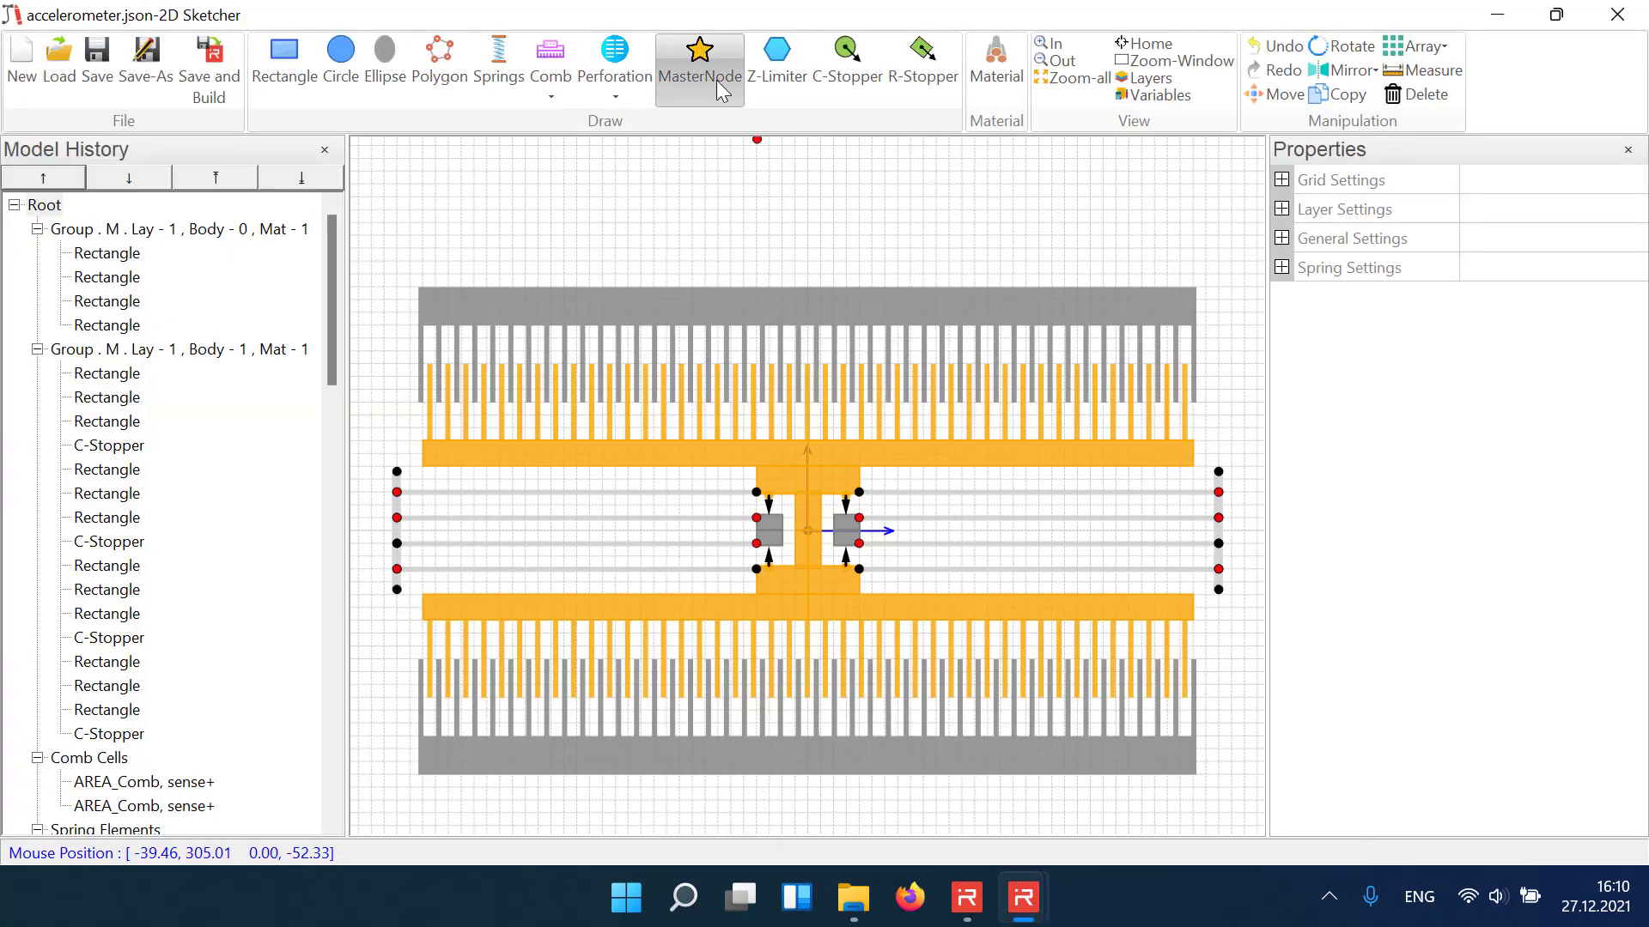
pyautogui.click(808, 442)
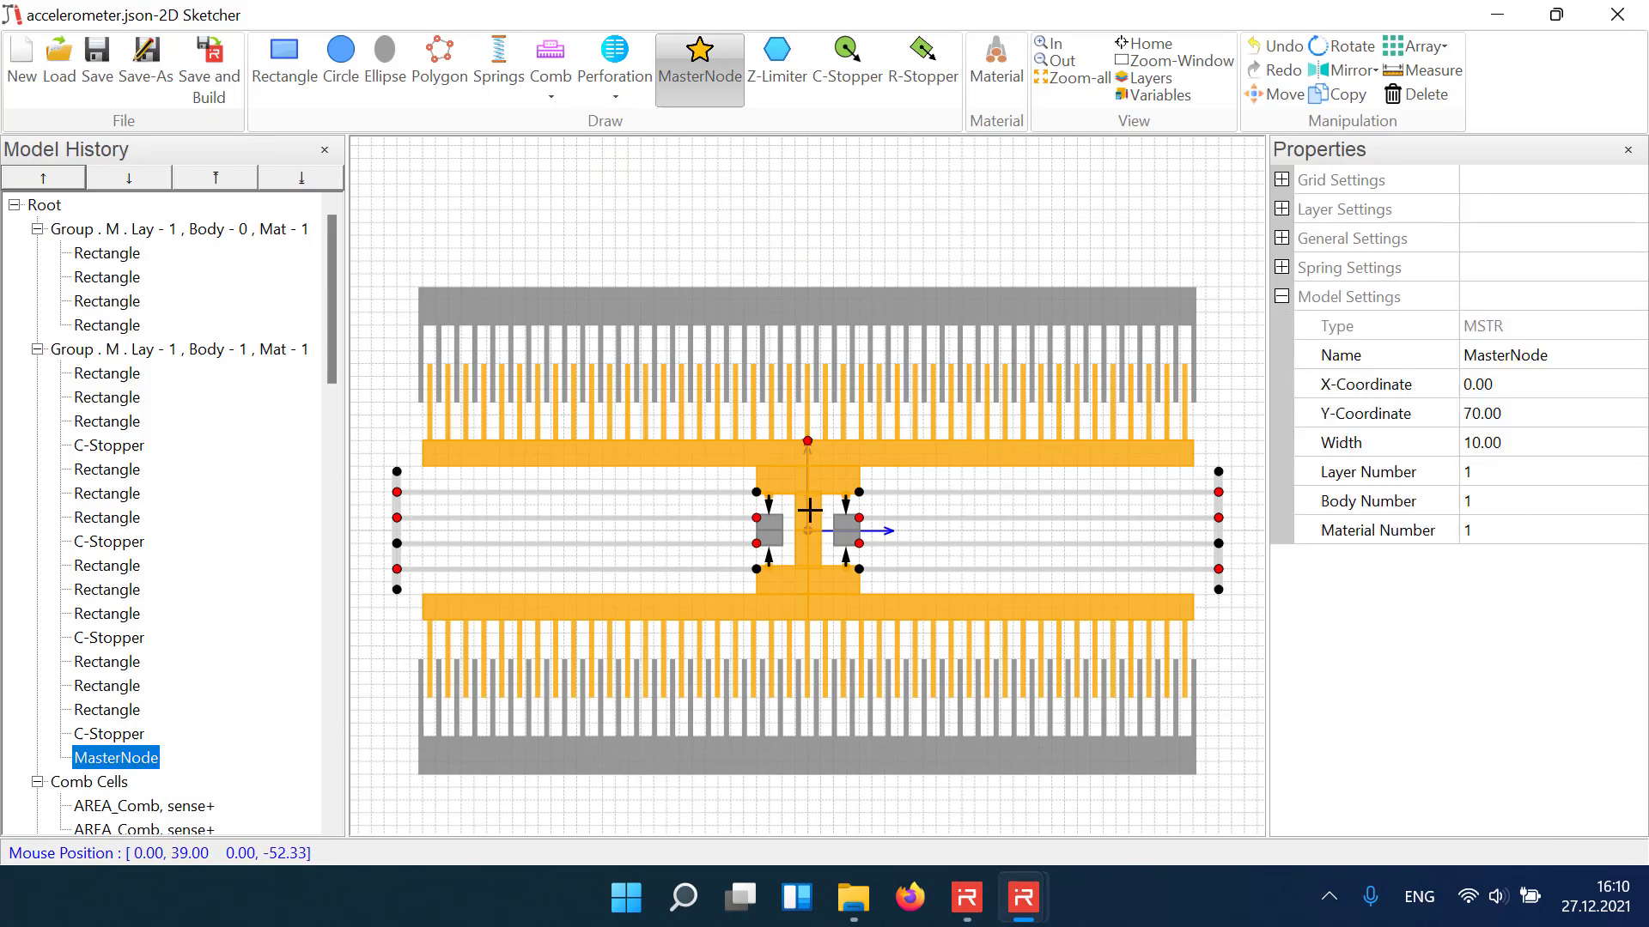
pyautogui.click(813, 621)
# Step: Add a centred rectangular perforation of rectangles, 39 elements in X at 15.30 increment
pyautogui.click(634, 93)
pyautogui.click(656, 127)
pyautogui.click(807, 531)
pyautogui.click(1498, 588)
pyautogui.click(1492, 559)
pyautogui.write('39')
pyautogui.press('Return')
pyautogui.click(1515, 500)
pyautogui.press('Return')
# Step: Save and build the sketch, then enable Corner Fillet, Mask Undercut and Sidewall Etch Offset in Process Data
pyautogui.click(210, 66)
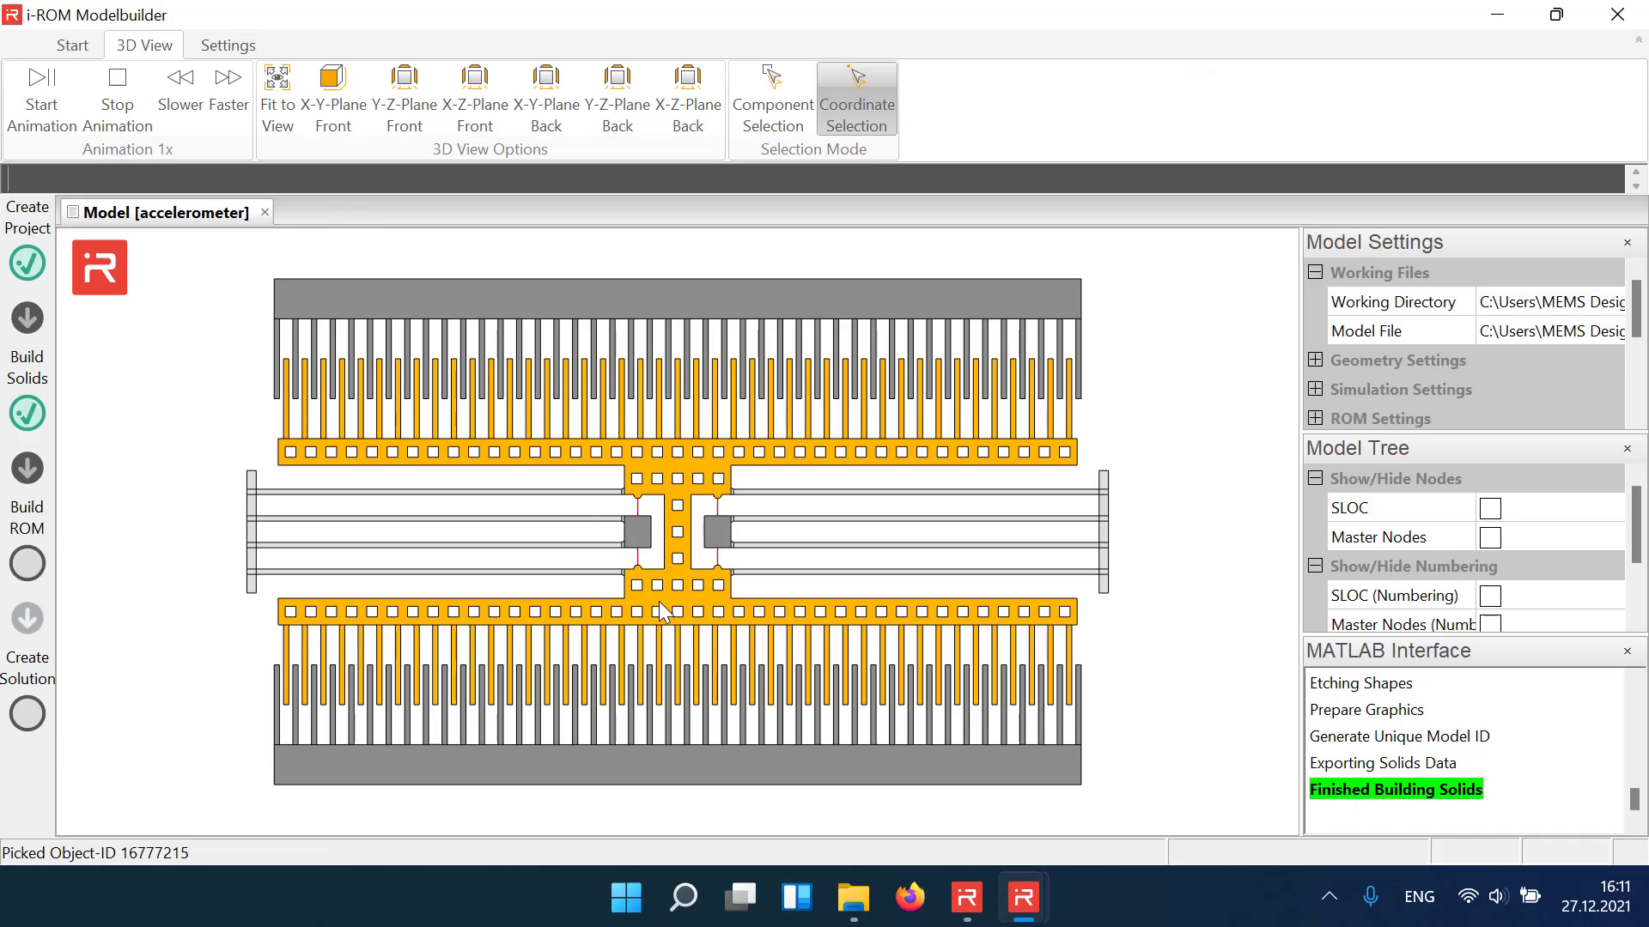
pyautogui.scroll(5, 657, 602)
pyautogui.click(73, 45)
pyautogui.click(293, 103)
pyautogui.click(854, 575)
pyautogui.click(853, 600)
pyautogui.click(853, 600)
pyautogui.click(854, 626)
pyautogui.click(854, 626)
pyautogui.click(622, 666)
# Step: Rebuild the solids and view the accelerometer isometrically
pyautogui.click(845, 86)
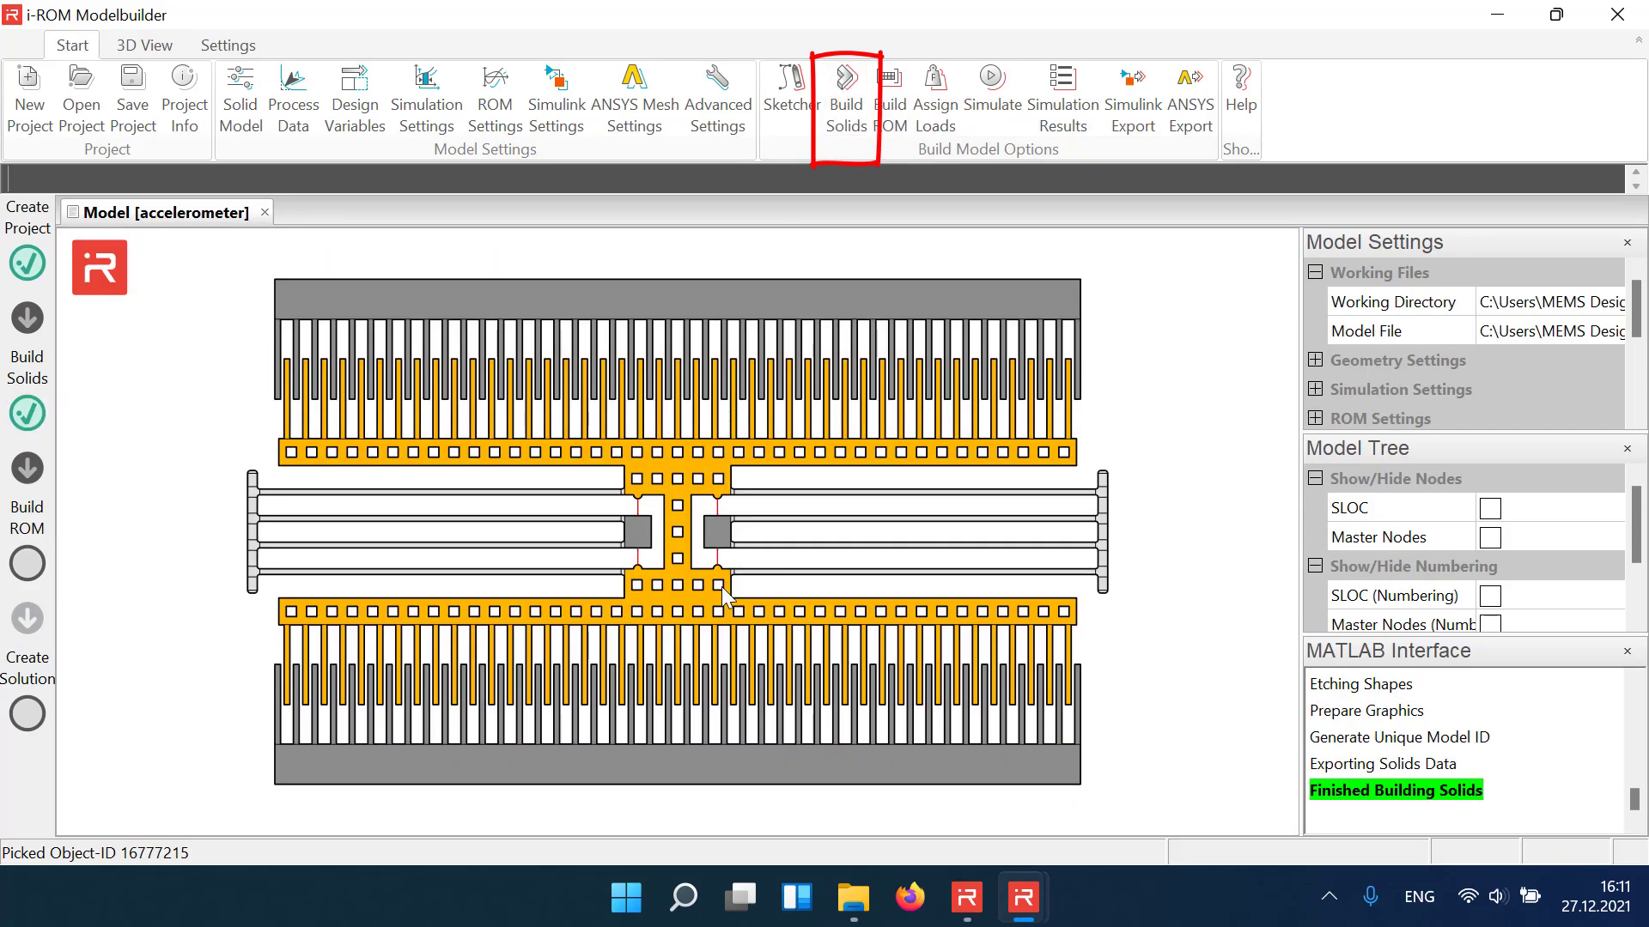
pyautogui.scroll(8, 721, 586)
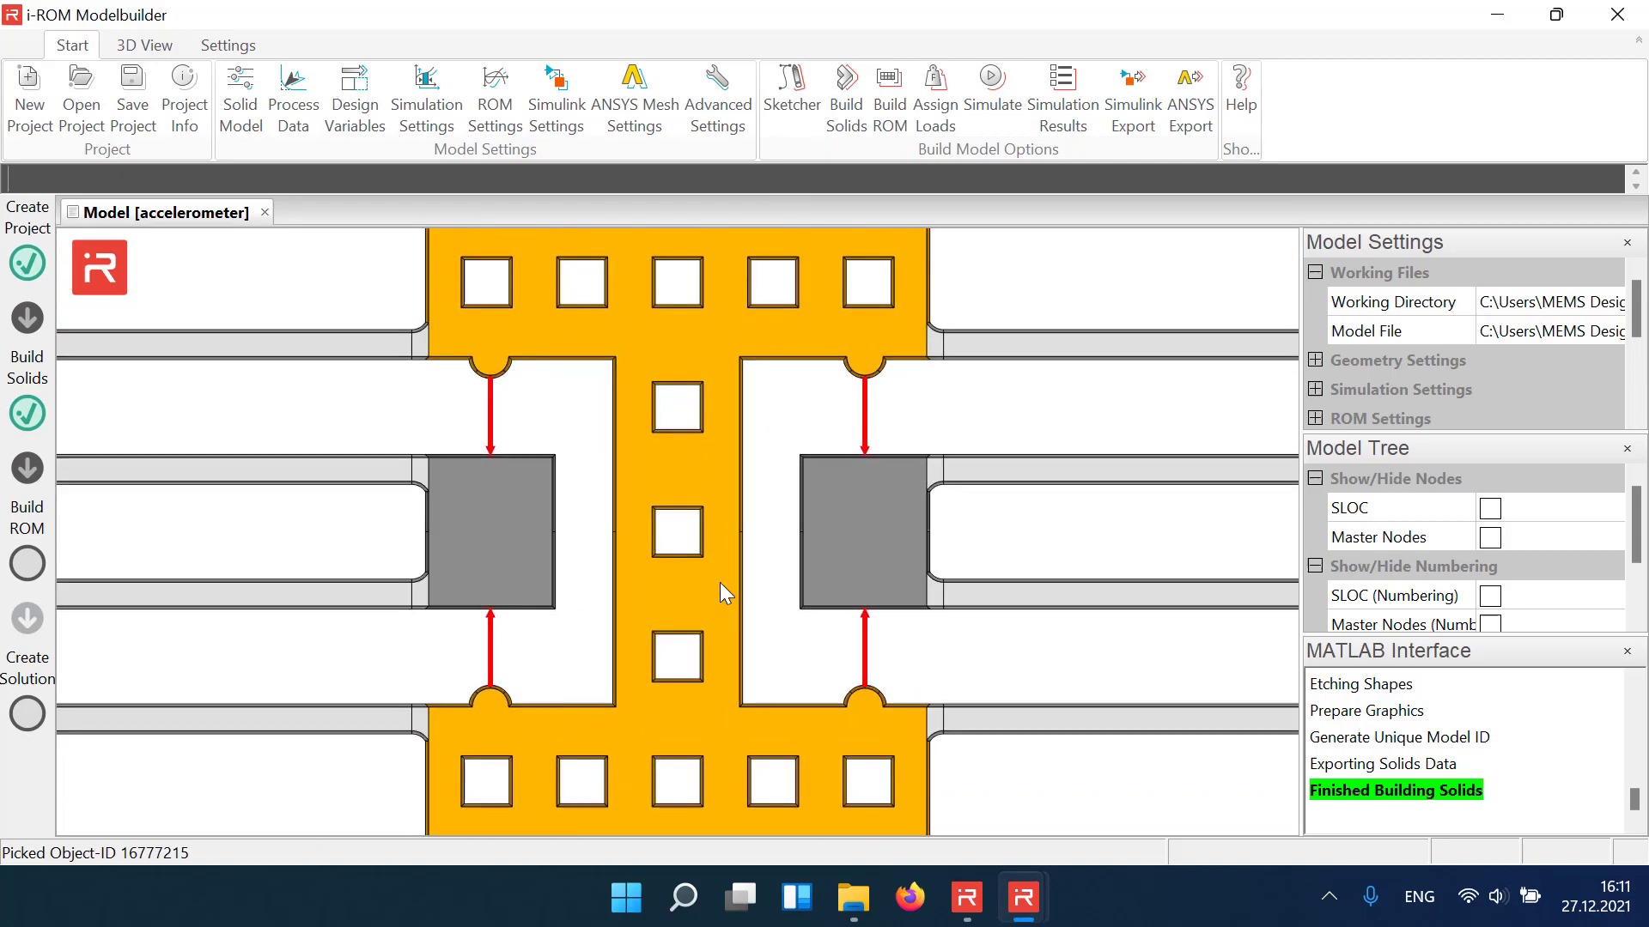
pyautogui.scroll(1, 719, 582)
pyautogui.moveTo(618, 725); pyautogui.dragTo(560, 631)
pyautogui.moveTo(642, 677); pyautogui.dragTo(517, 357, button='middle')
pyautogui.scroll(-6, 516, 357)
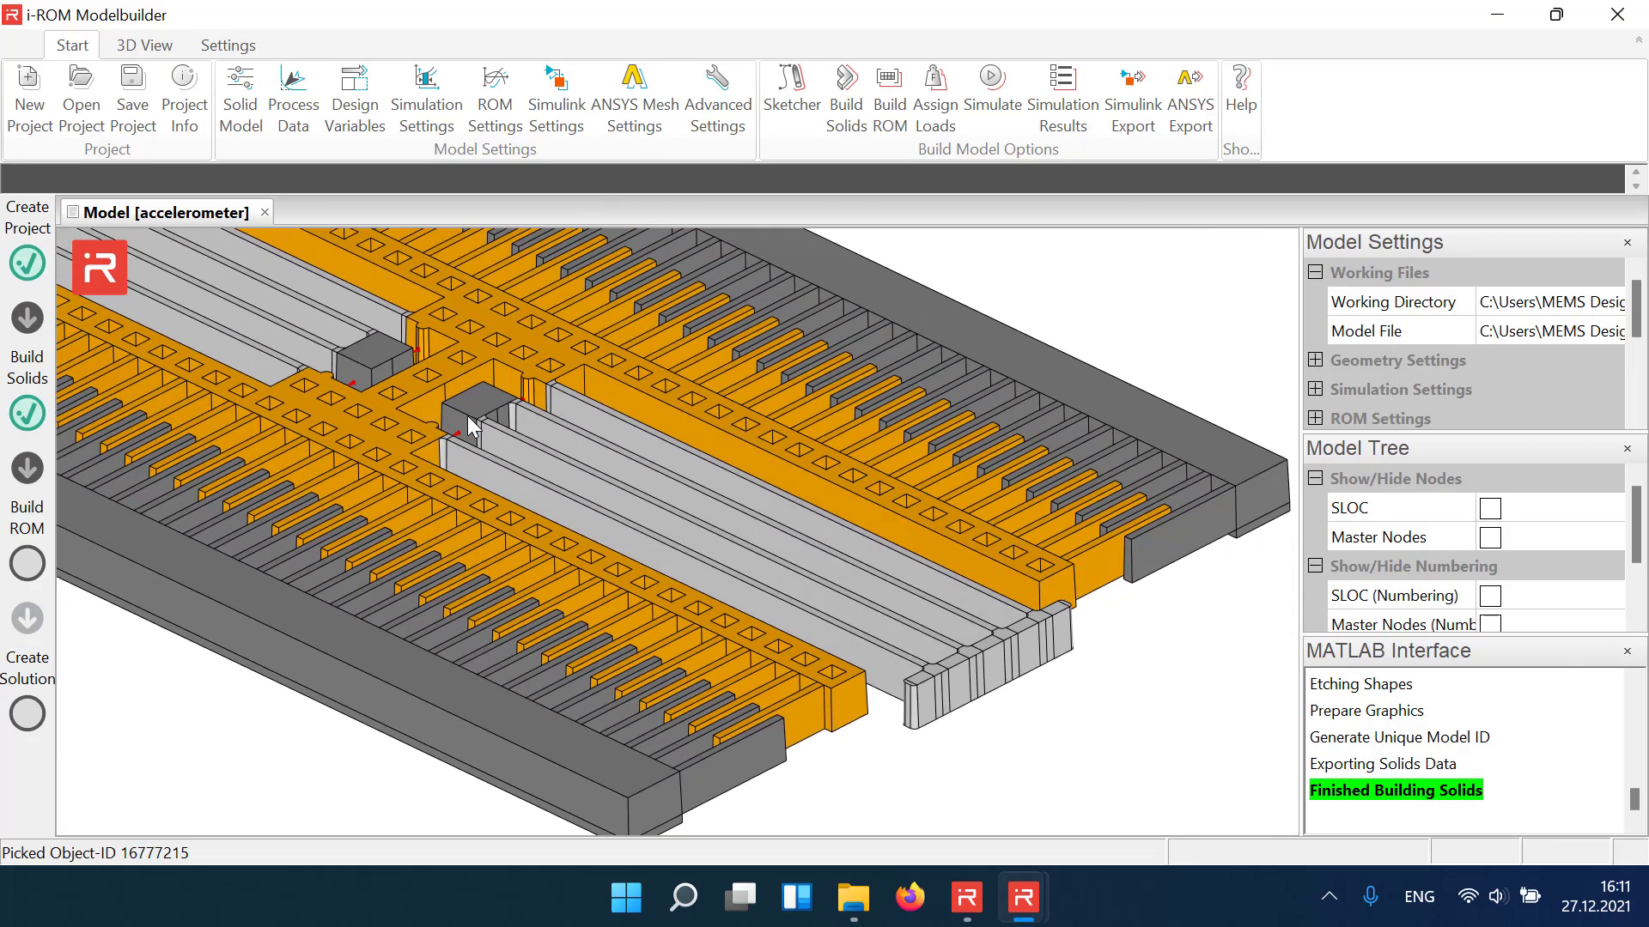
pyautogui.scroll(2, 522, 579)
# Step: Build the reduced-order model and start the modal simulation
pyautogui.click(888, 88)
pyautogui.click(992, 89)
pyautogui.click(445, 344)
pyautogui.click(403, 432)
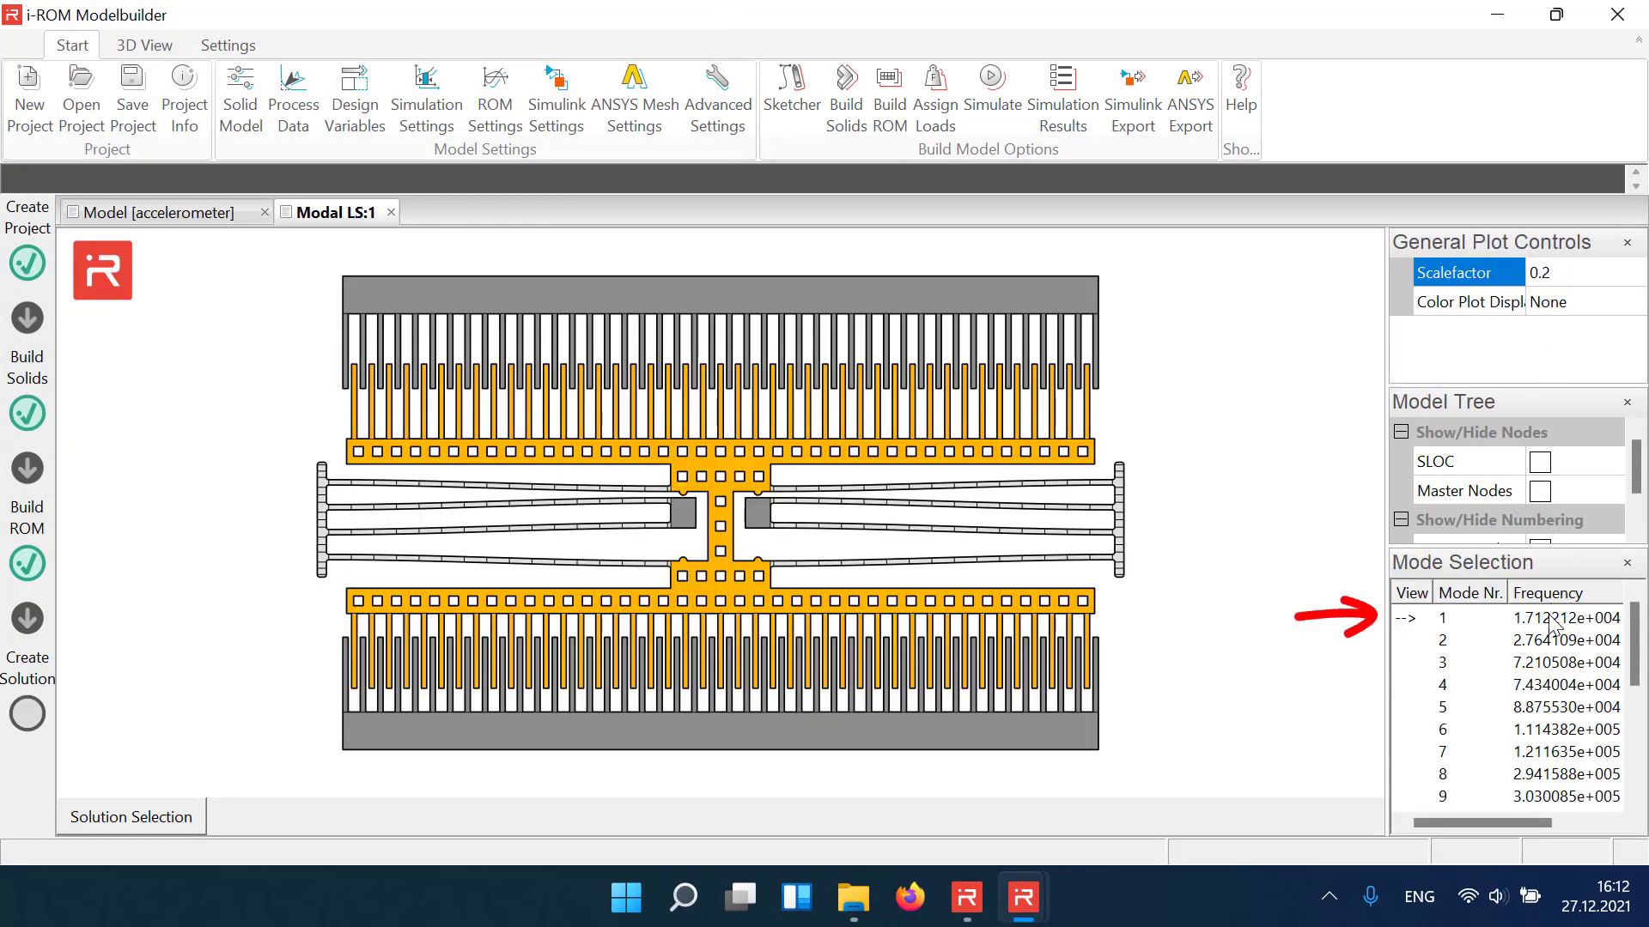
# Step: Animate mode 1 in the 3D view from a tilted angle
pyautogui.click(1554, 619)
pyautogui.click(144, 44)
pyautogui.click(41, 94)
pyautogui.moveTo(517, 591); pyautogui.dragTo(447, 505)
pyautogui.scroll(5, 491, 553)
# Step: Show mode 2 coloured by uz displacement, then mode 4
pyautogui.click(1531, 643)
pyautogui.click(1631, 306)
pyautogui.click(1631, 304)
pyautogui.click(1556, 413)
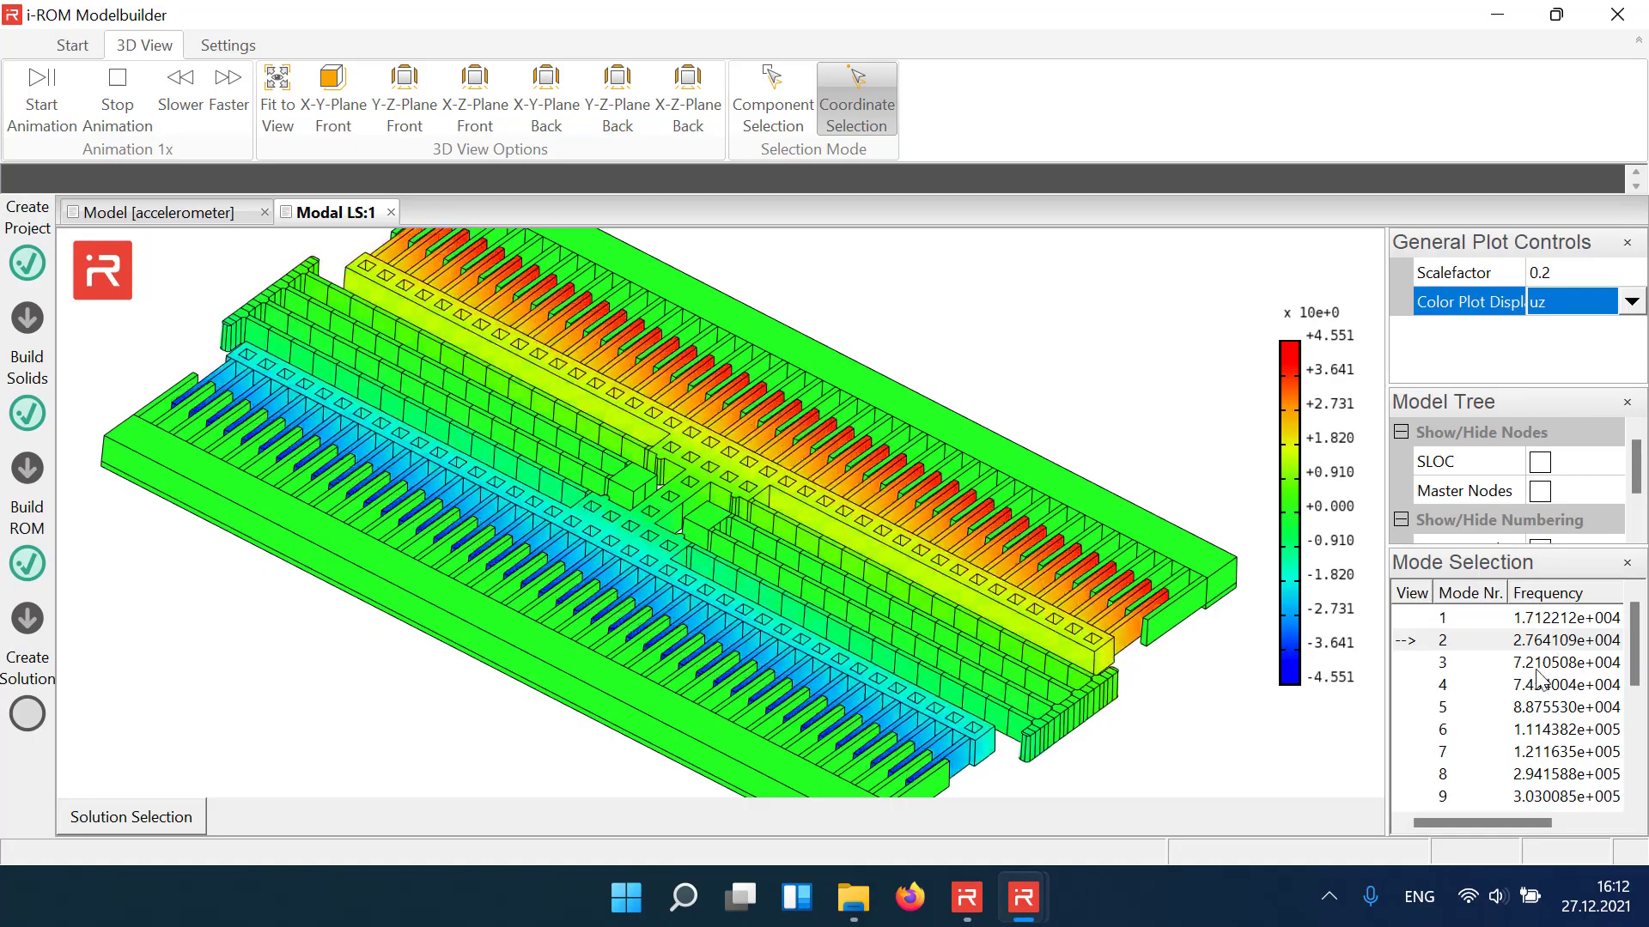
pyautogui.click(1536, 687)
# Step: Show mode 8, then expand General Settings of the accelerometer sketch
pyautogui.click(1526, 776)
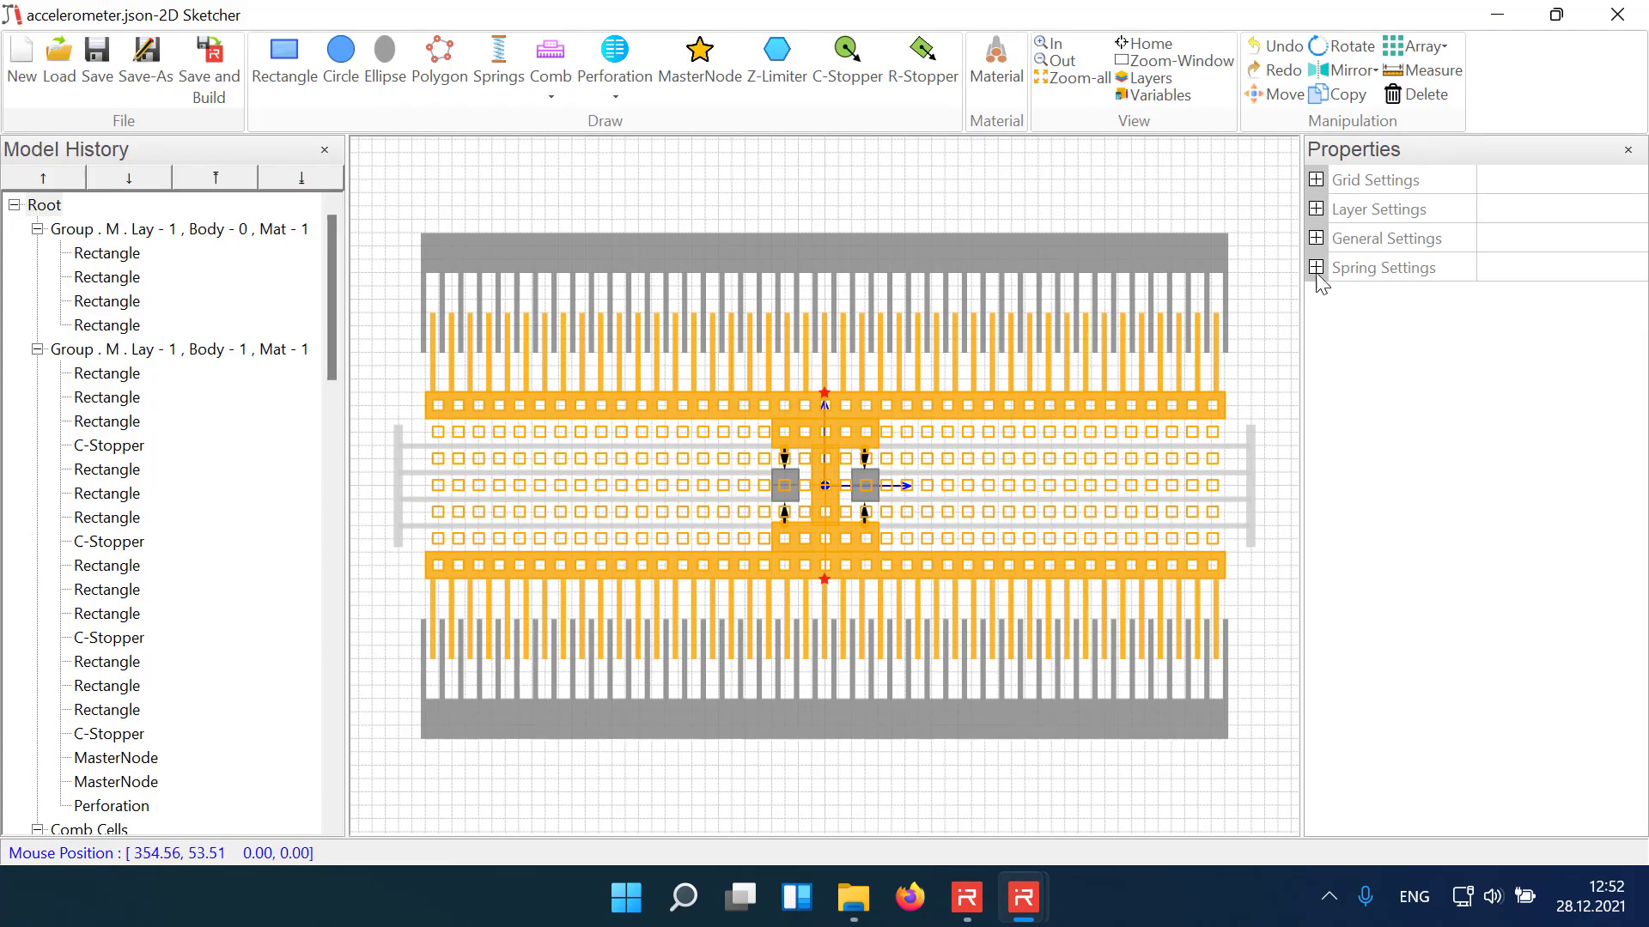
pyautogui.click(1316, 239)
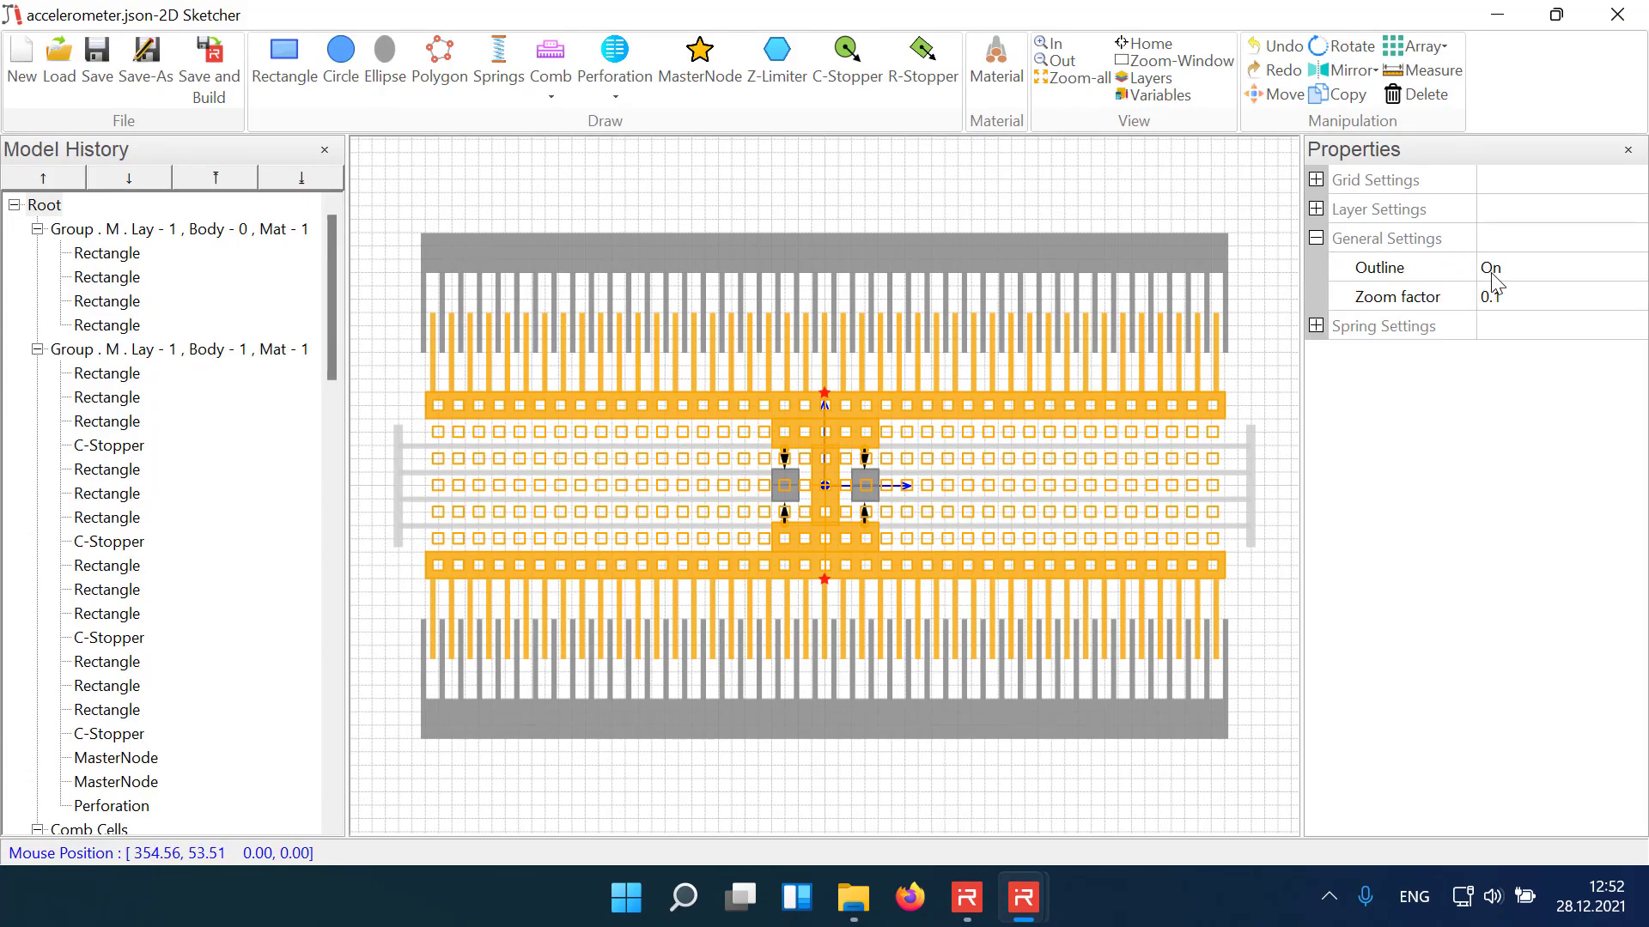